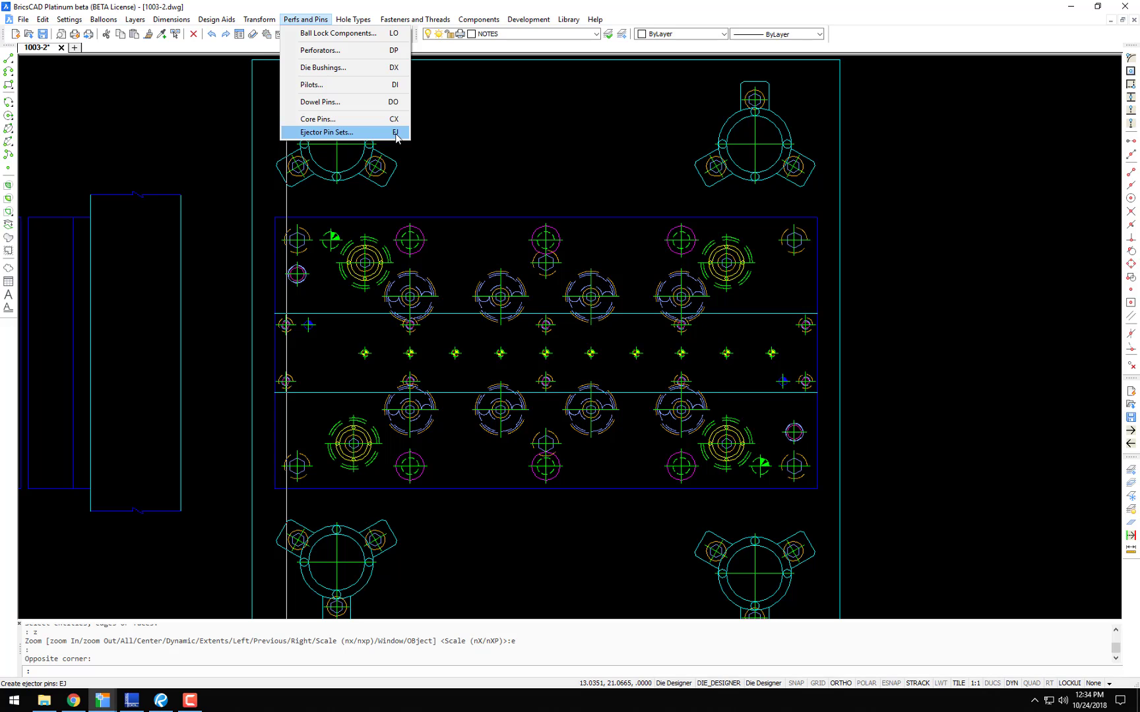
# Step: Set up a Dayton J6 ejector pin set with .058 pin diameter and #10-32 thread for insertion in the profile view
pyautogui.click(396, 133)
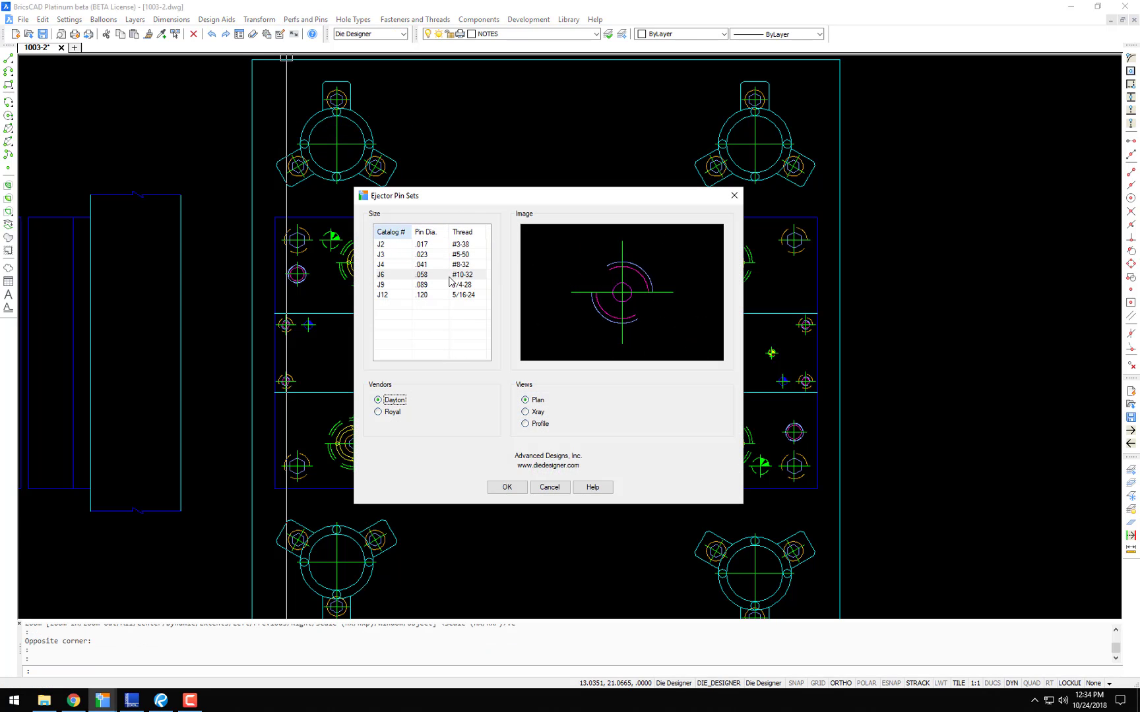
pyautogui.click(378, 413)
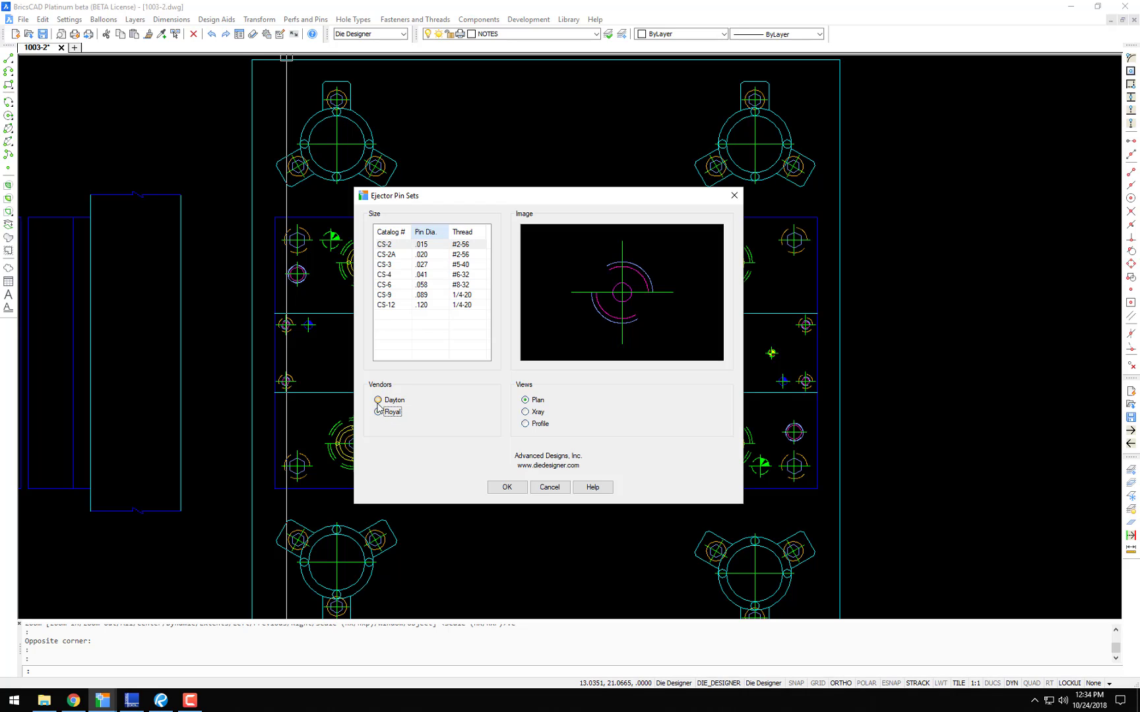
pyautogui.click(378, 400)
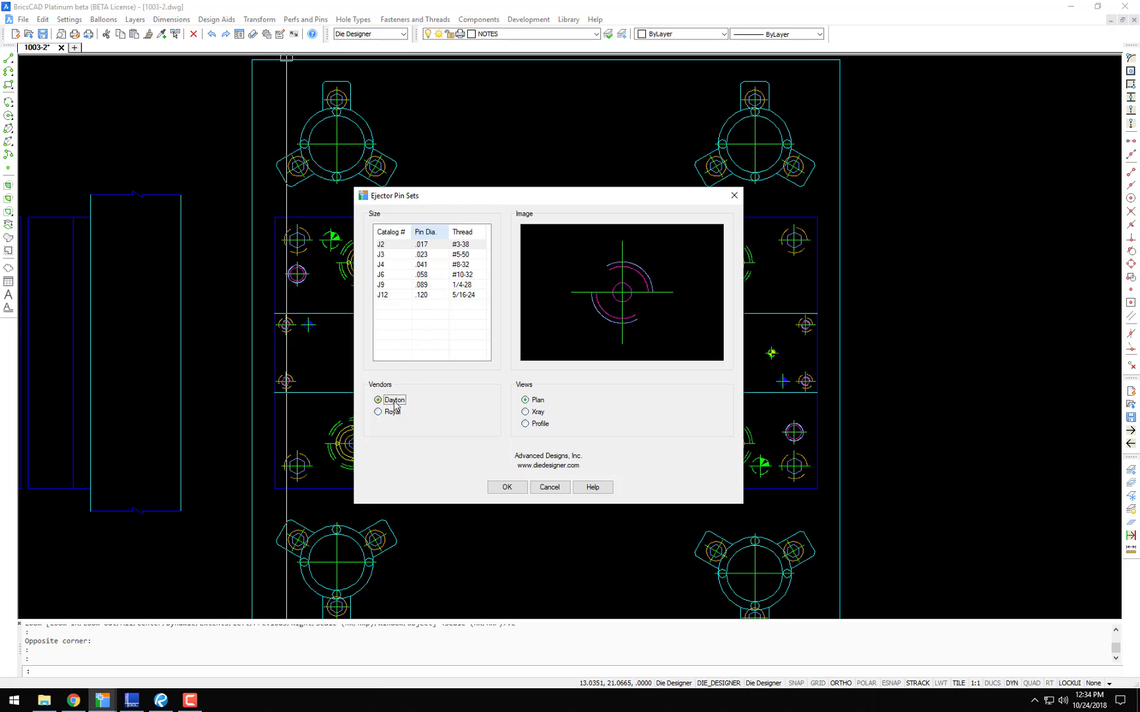
pyautogui.click(426, 277)
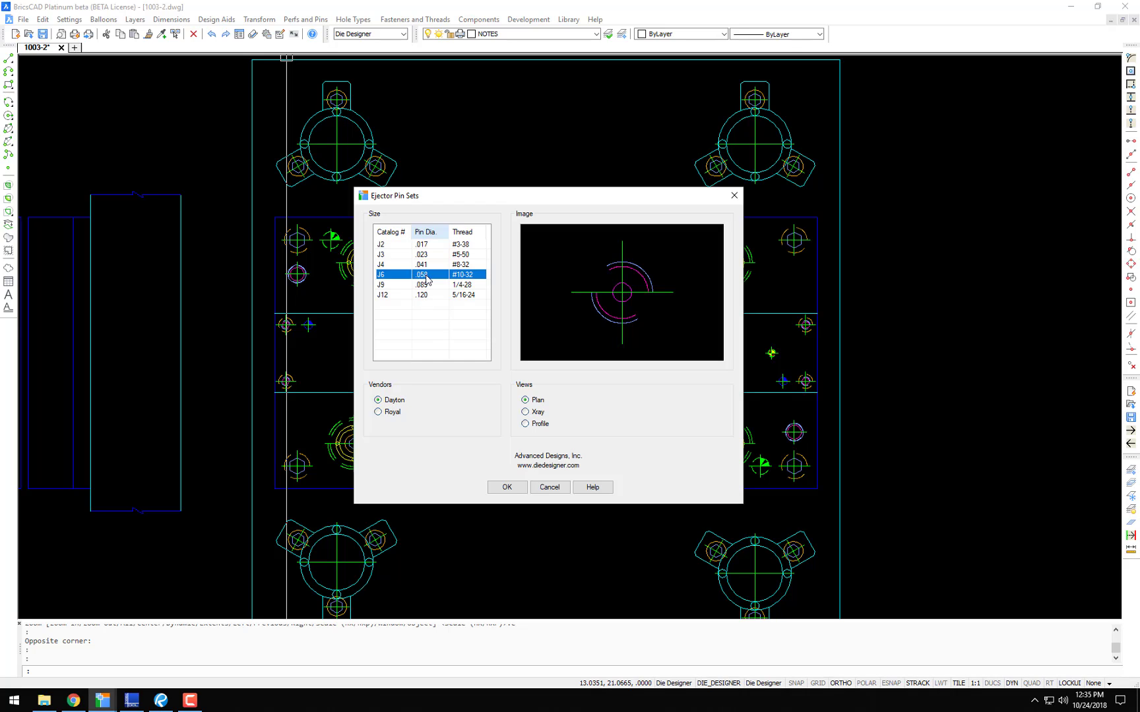
pyautogui.click(525, 424)
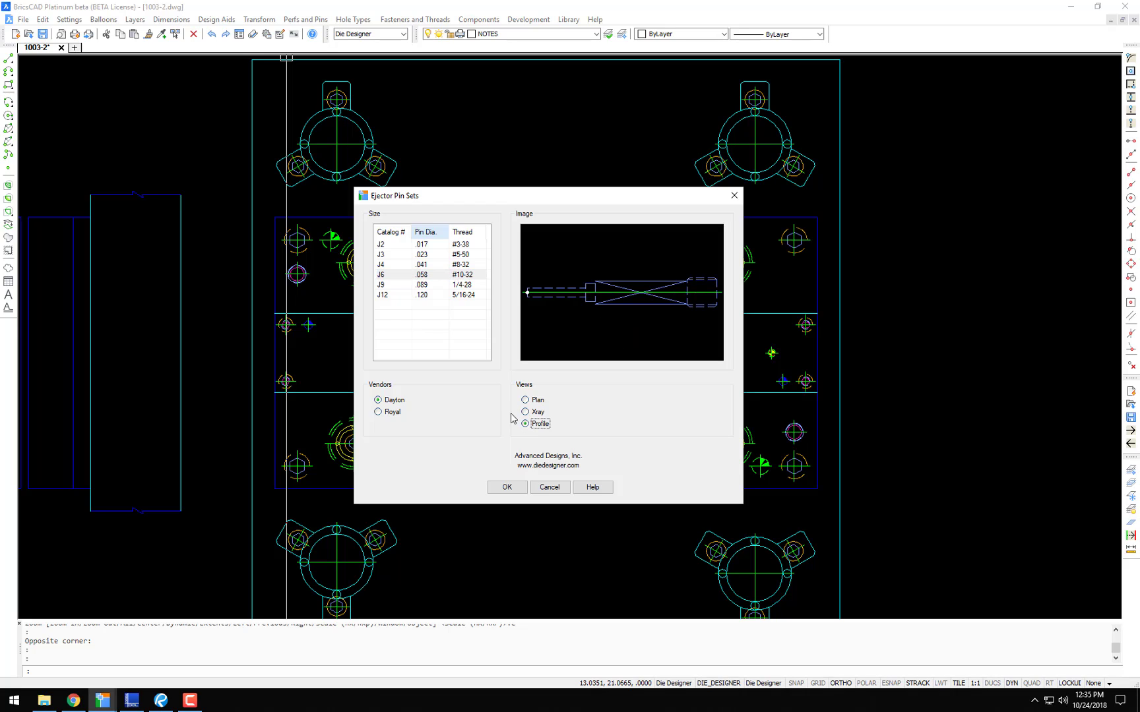
pyautogui.click(507, 488)
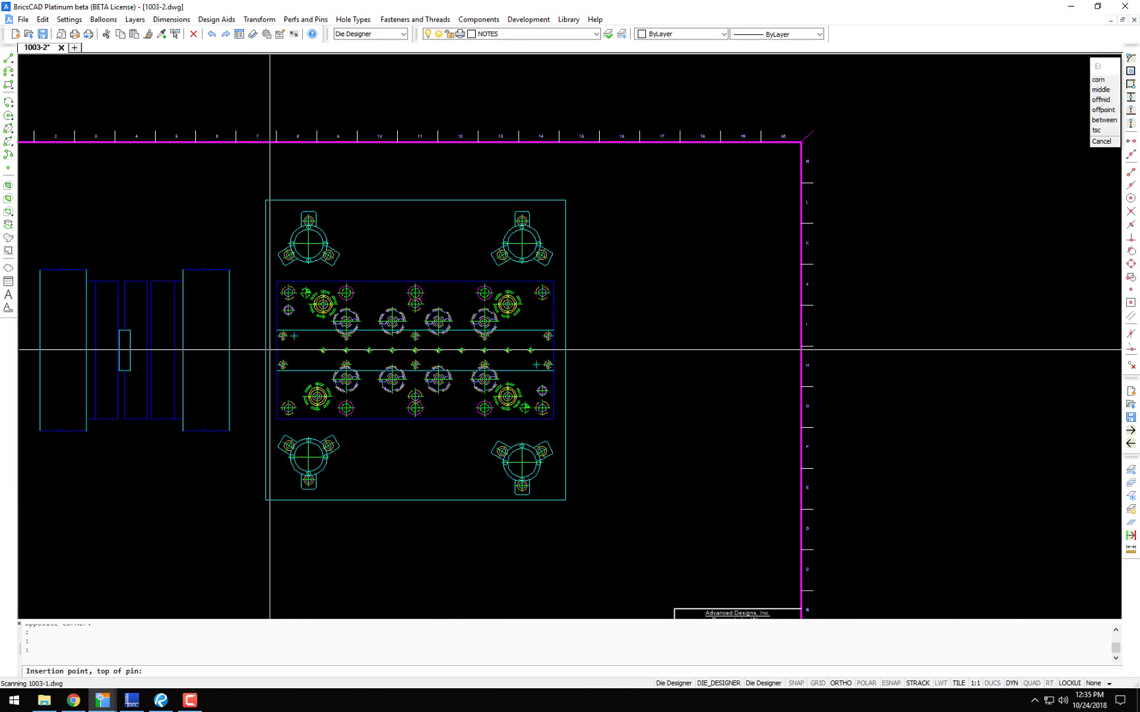
# Step: Place the profile ejector pin set at the small rectangular block's left-edge midpoint, facing right, with .5300 length to head and its base at the plate edge
pyautogui.scroll(-3, 270, 350)
pyautogui.scroll(10, 369, 362)
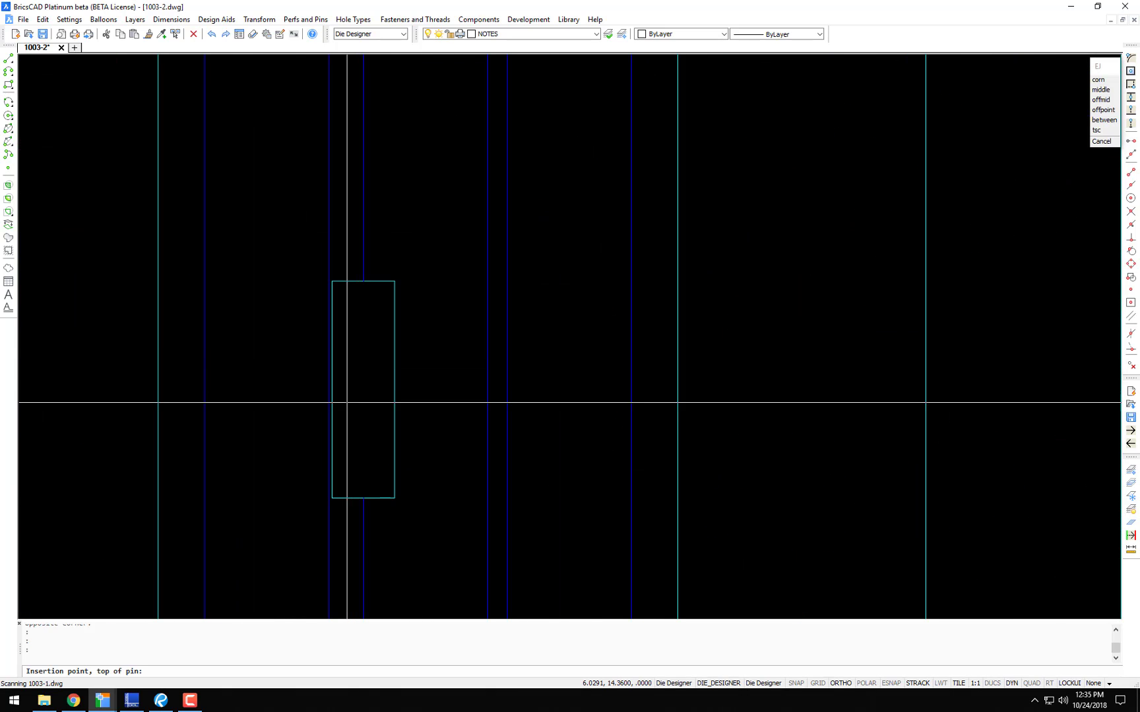
pyautogui.click(347, 390)
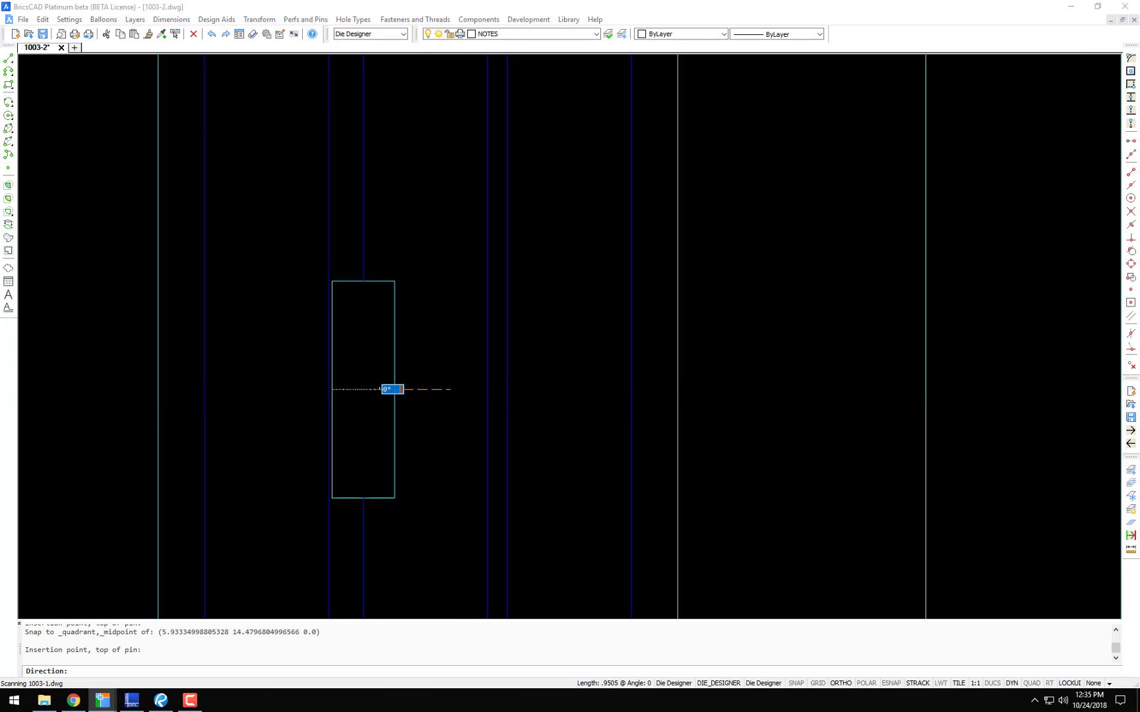
pyautogui.click(458, 400)
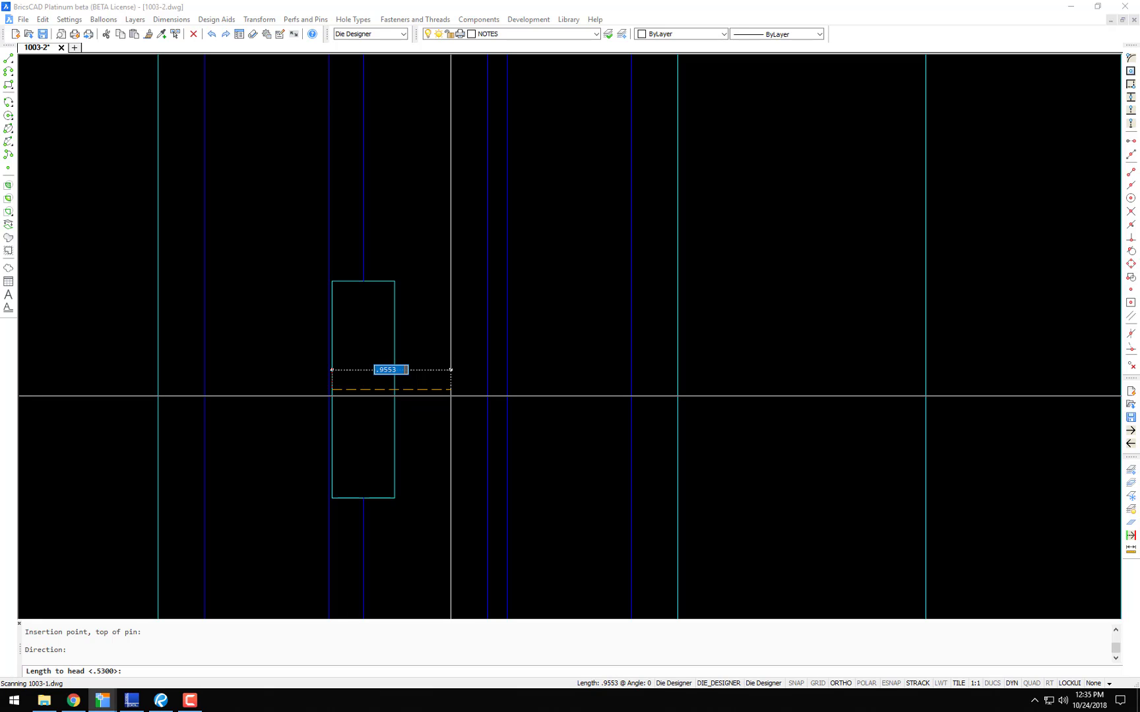
pyautogui.click(451, 396)
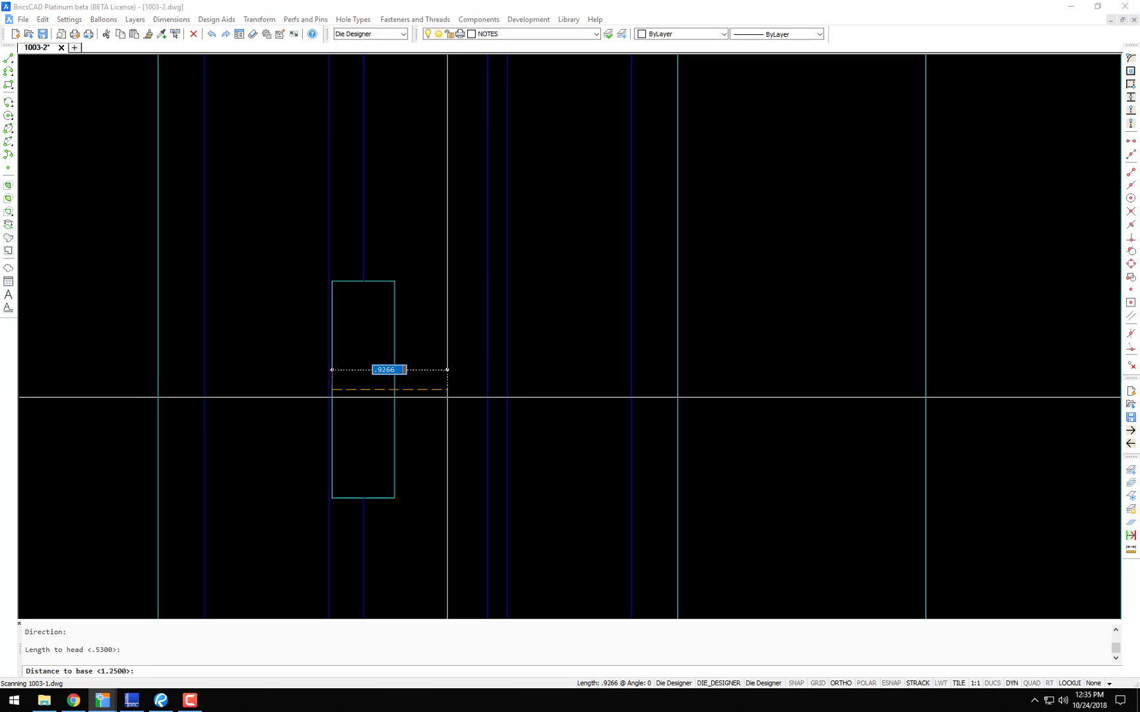
pyautogui.click(486, 341)
# Step: Explode the newly placed profile ejector pin set
pyautogui.scroll(5, 409, 376)
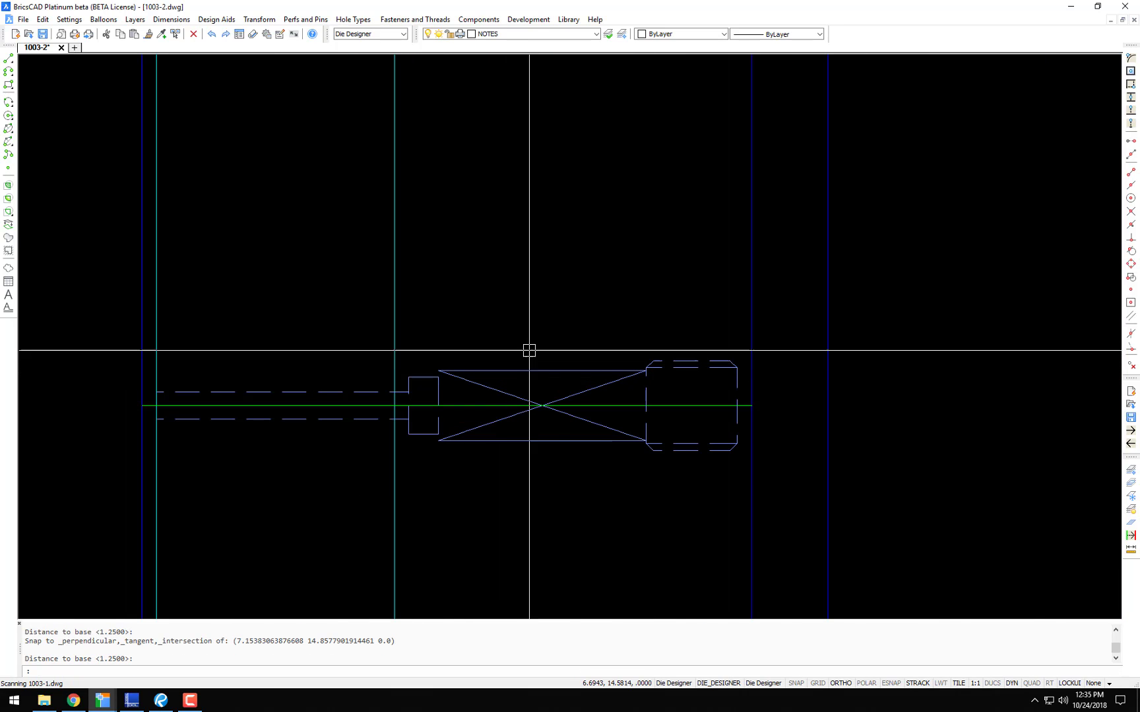
pyautogui.write('x')
pyautogui.press('Return')
pyautogui.click(685, 377)
pyautogui.press('Return')
# Step: Extend the set screw hole's upper and lower dashed thread lines to the plate's right edge
pyautogui.write('ex')
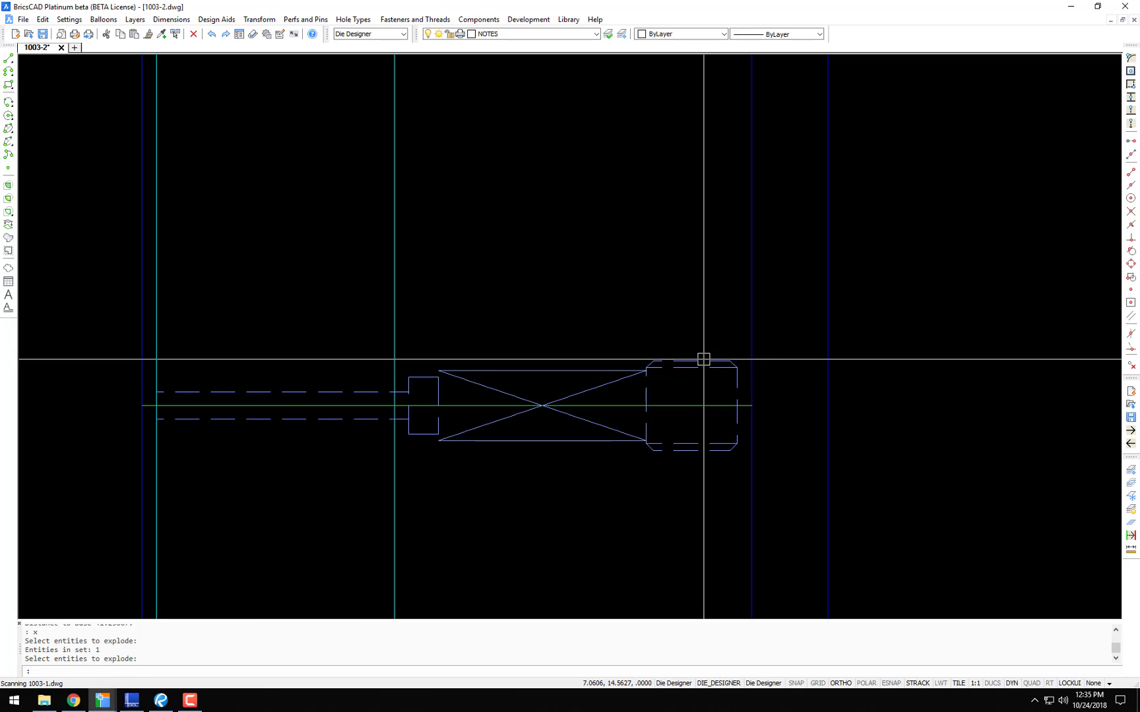
pyautogui.press('Return')
pyautogui.press('Return')
pyautogui.click(716, 362)
pyautogui.click(717, 362)
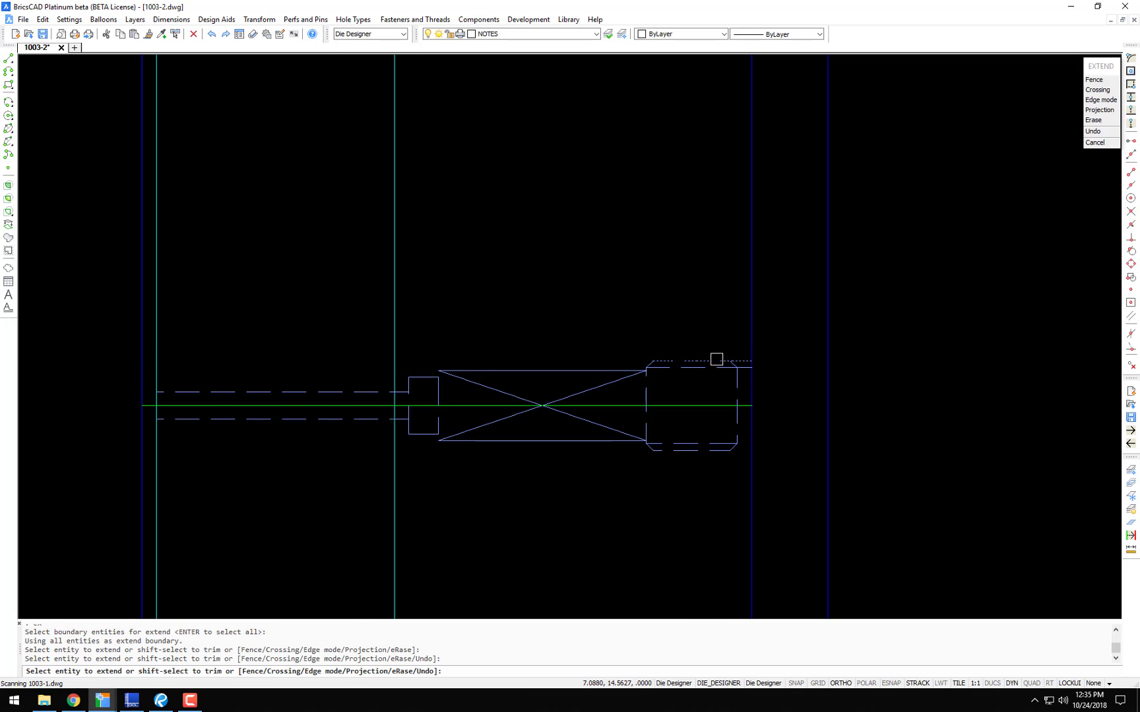
pyautogui.click(718, 445)
pyautogui.click(715, 451)
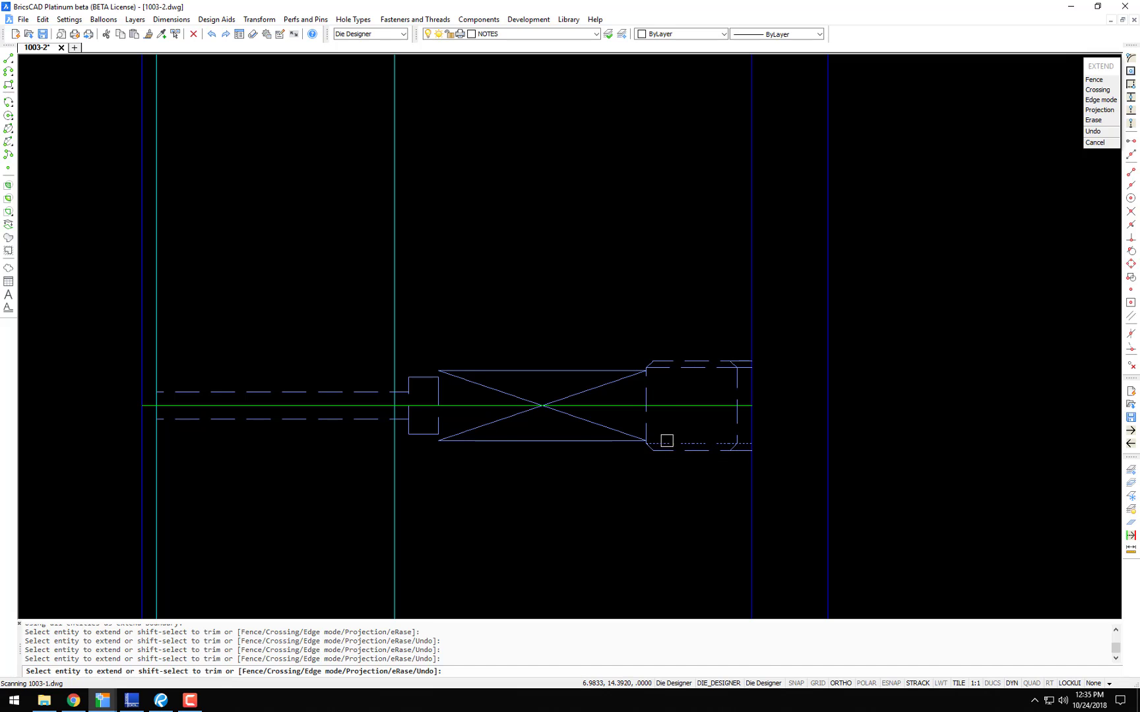
pyautogui.click(661, 442)
pyautogui.press('Return')
# Step: Set up another Dayton J6 ejector pin set in the plan view and read the Ejector Pin Sets help
pyautogui.scroll(-6, 686, 379)
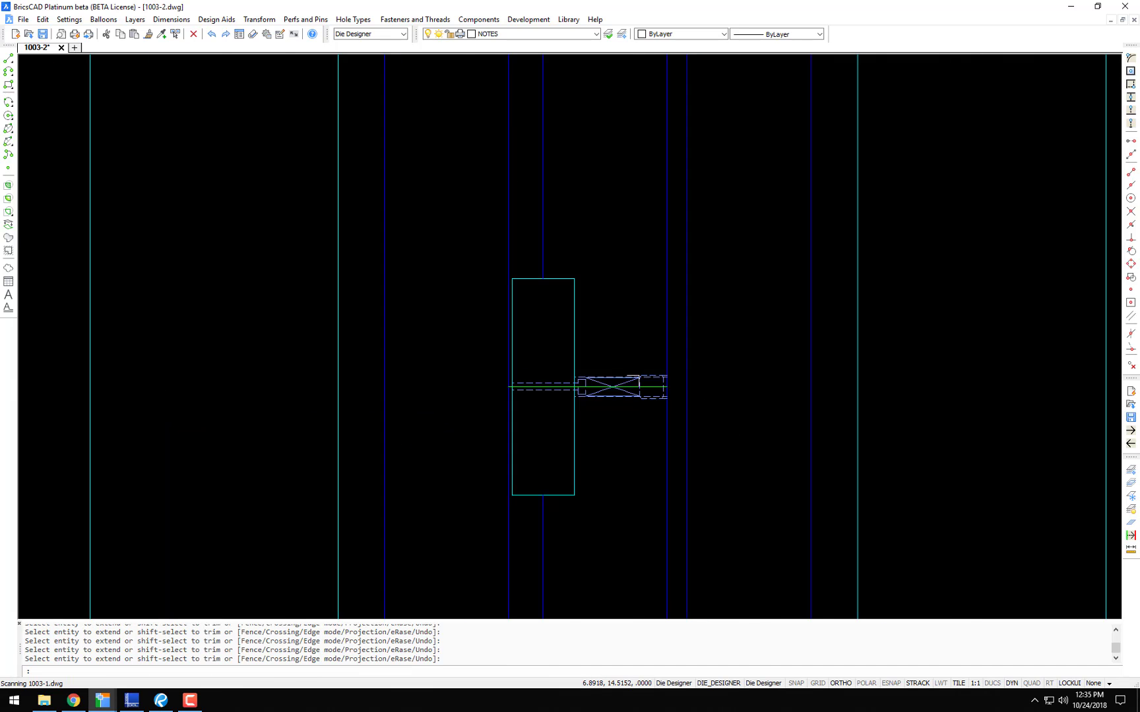
pyautogui.moveTo(689, 381)
pyautogui.mouseDown(button='middle')
pyautogui.moveTo(496, 359)
pyautogui.moveTo(356, 359)
pyautogui.mouseUp(button='middle')
pyautogui.scroll(-2, 555, 359)
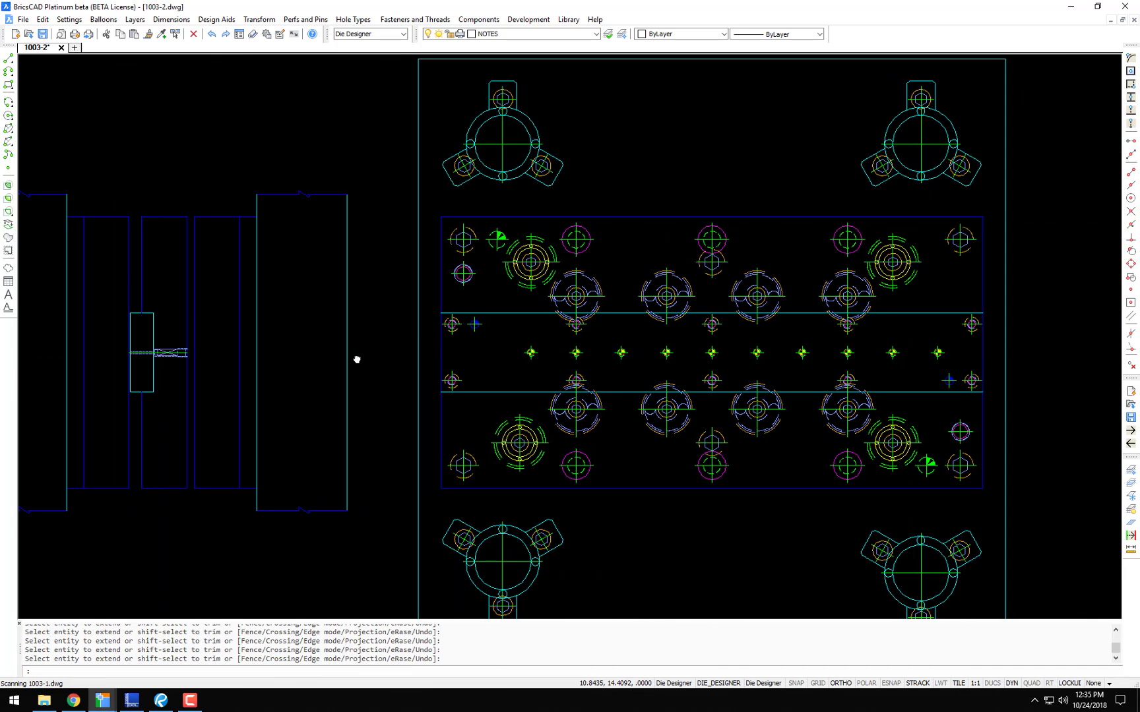
pyautogui.scroll(1, 570, 356)
pyautogui.scroll(2, 466, 368)
pyautogui.scroll(1, 407, 364)
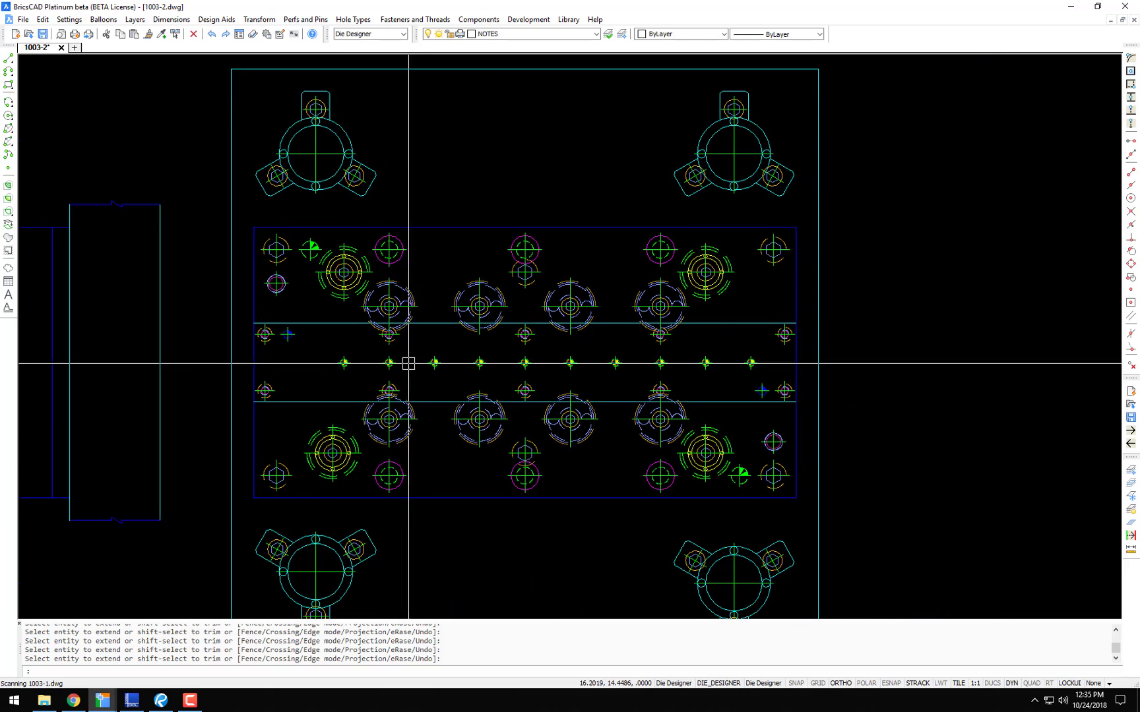
pyautogui.scroll(1, 385, 359)
pyautogui.click(307, 19)
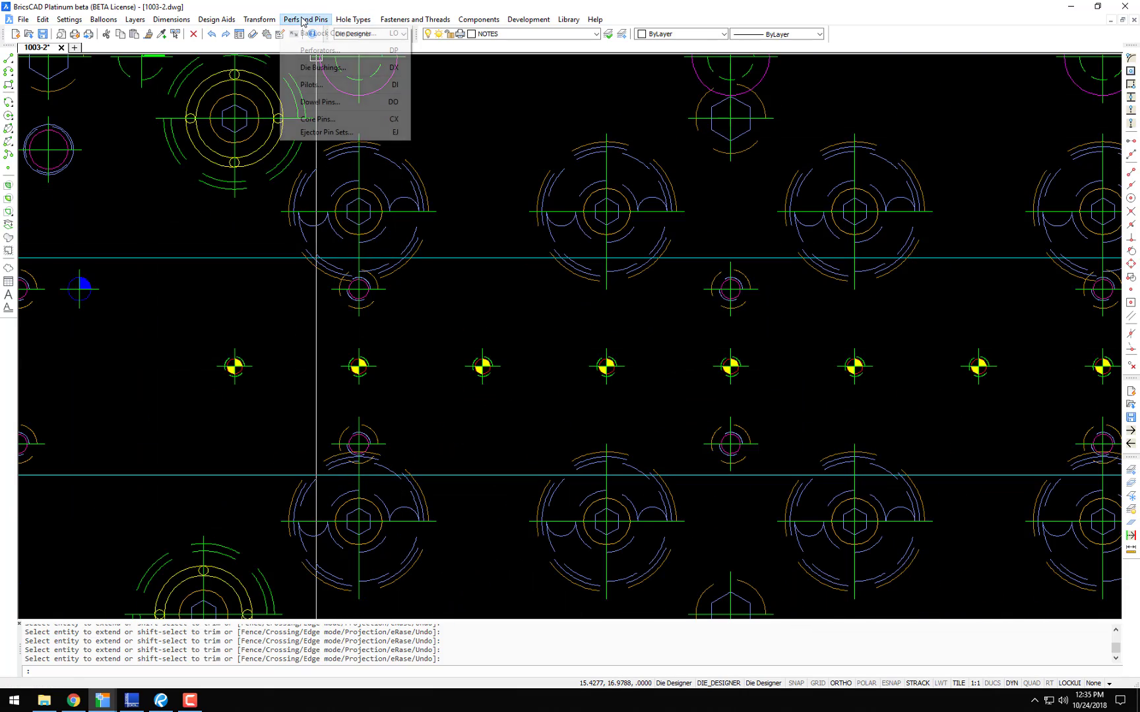
pyautogui.click(328, 132)
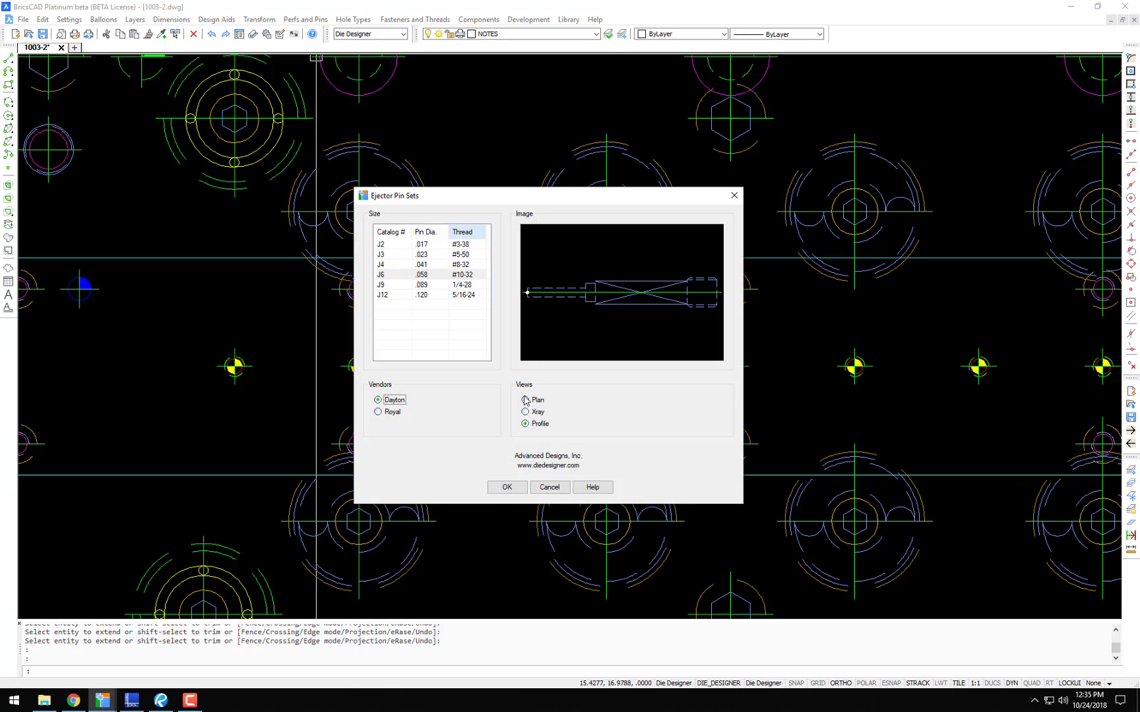
pyautogui.click(525, 400)
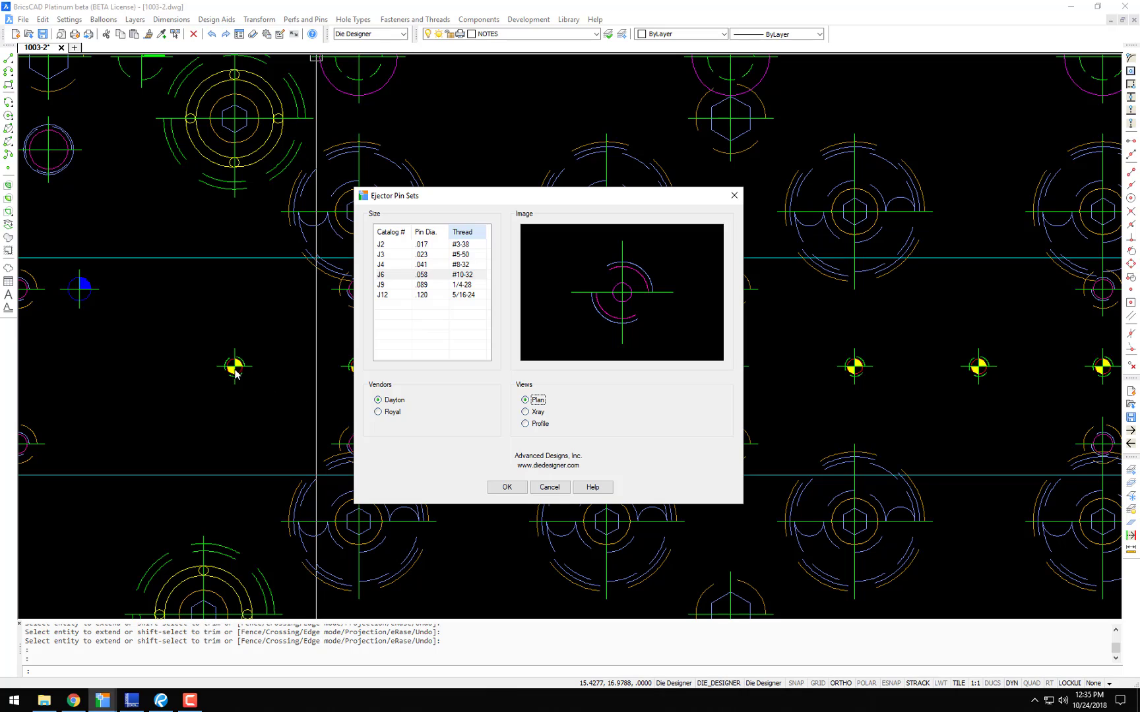
pyautogui.click(592, 488)
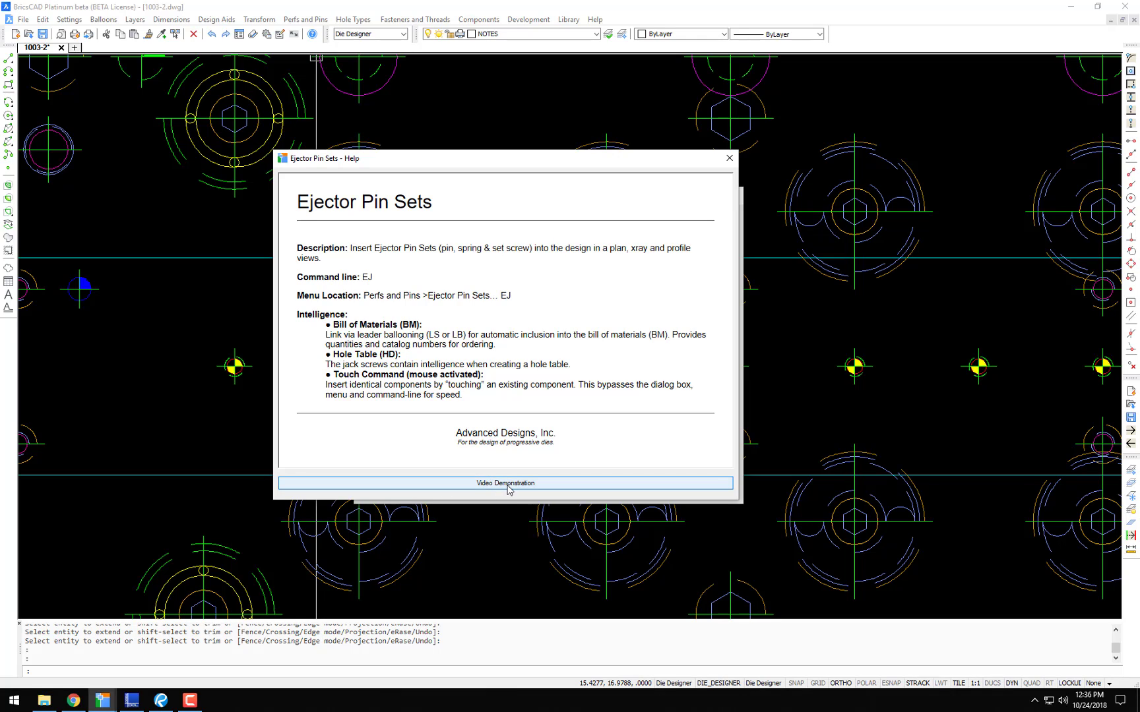
pyautogui.click(729, 158)
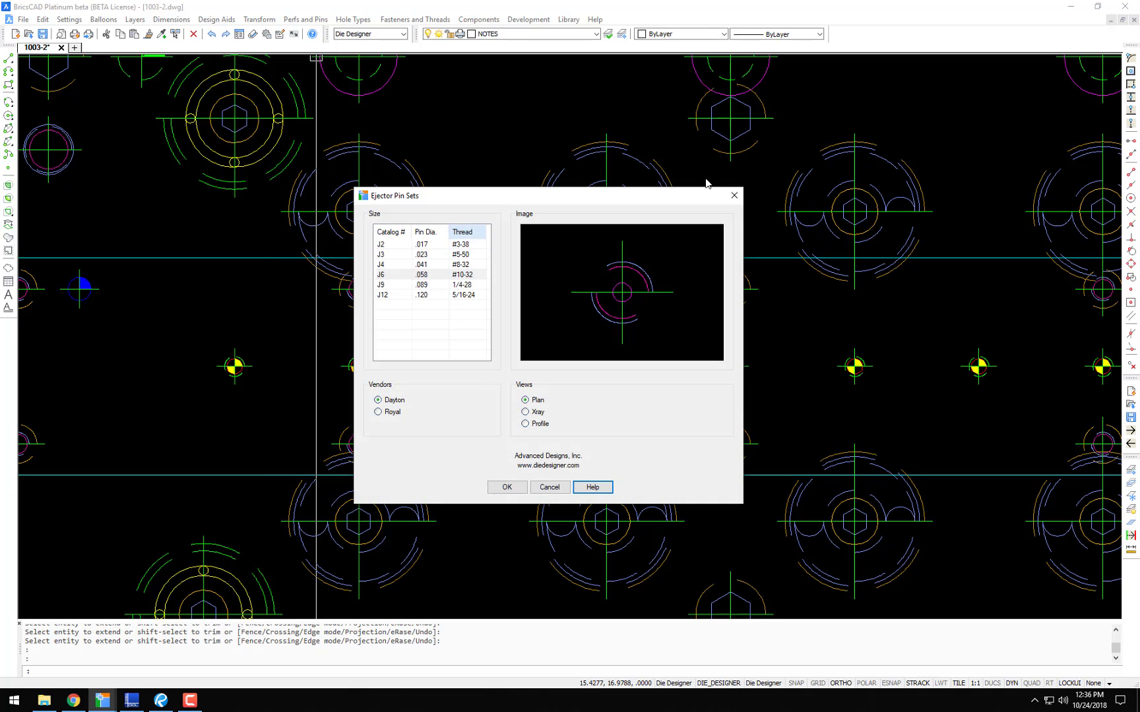
# Step: Insert the plan-view ejector pin set .5000 to the left of the first pilot's center using an Off Point offset
pyautogui.click(506, 487)
pyautogui.scroll(4, 191, 369)
pyautogui.moveTo(201, 377); pyautogui.dragTo(441, 373, button='middle')
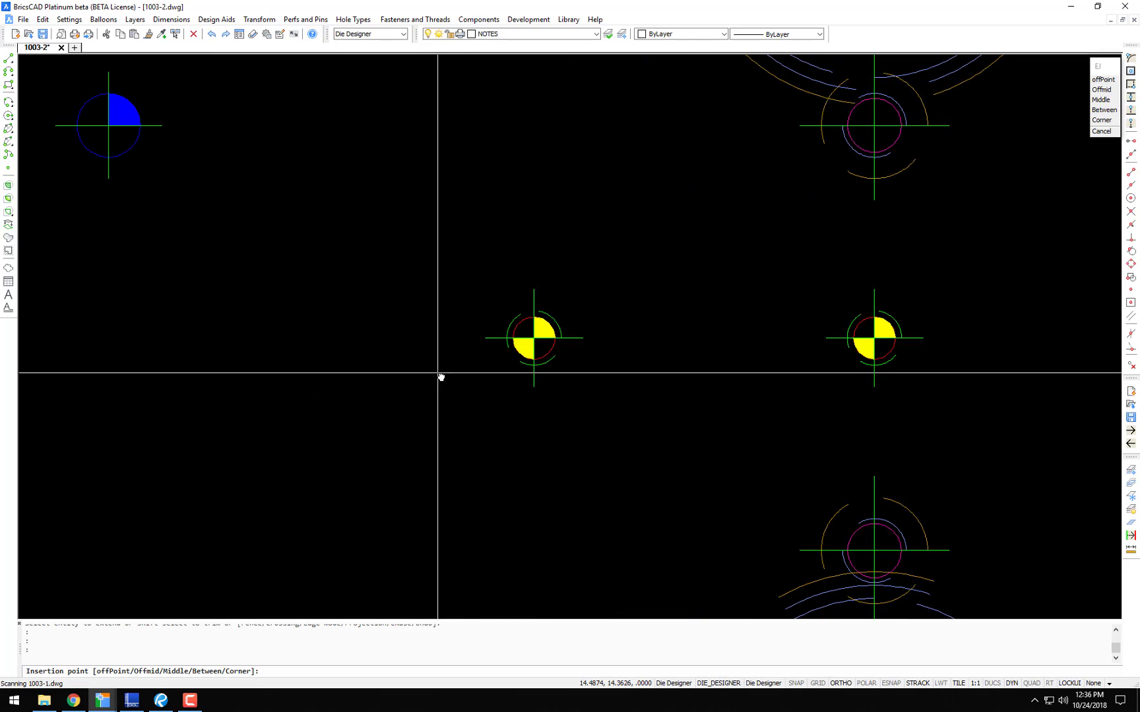
pyautogui.keyDown('shift'); pyautogui.rightClick(467, 338); pyautogui.keyUp('shift')
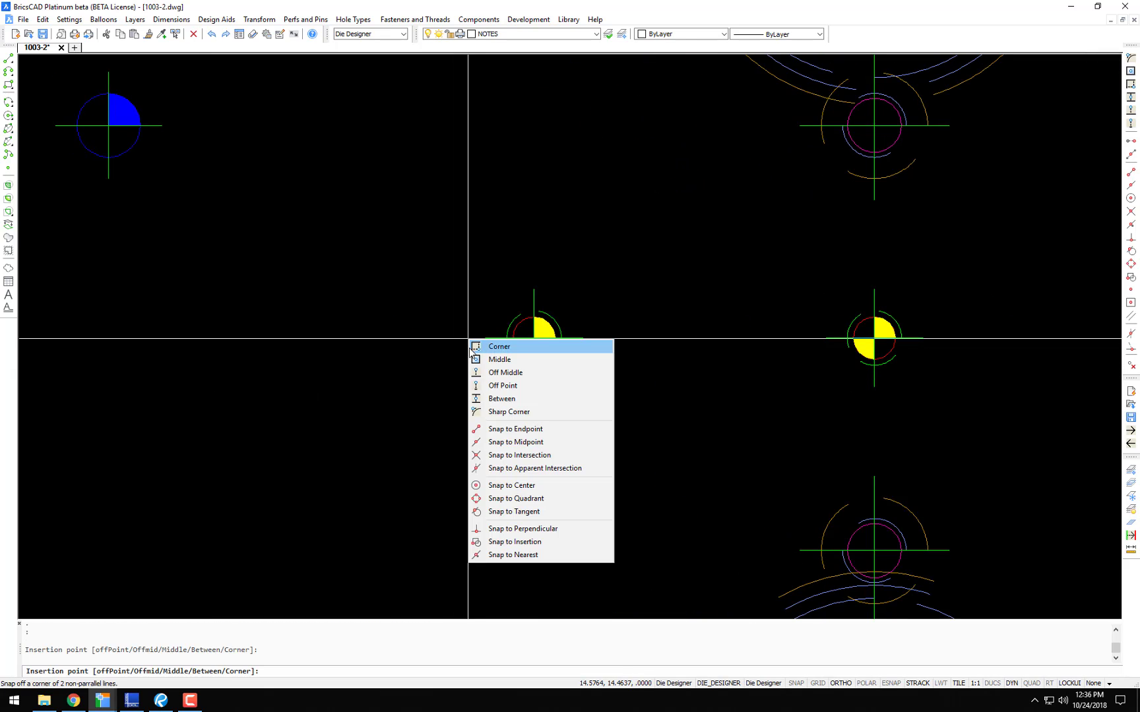
pyautogui.click(499, 390)
pyautogui.click(536, 339)
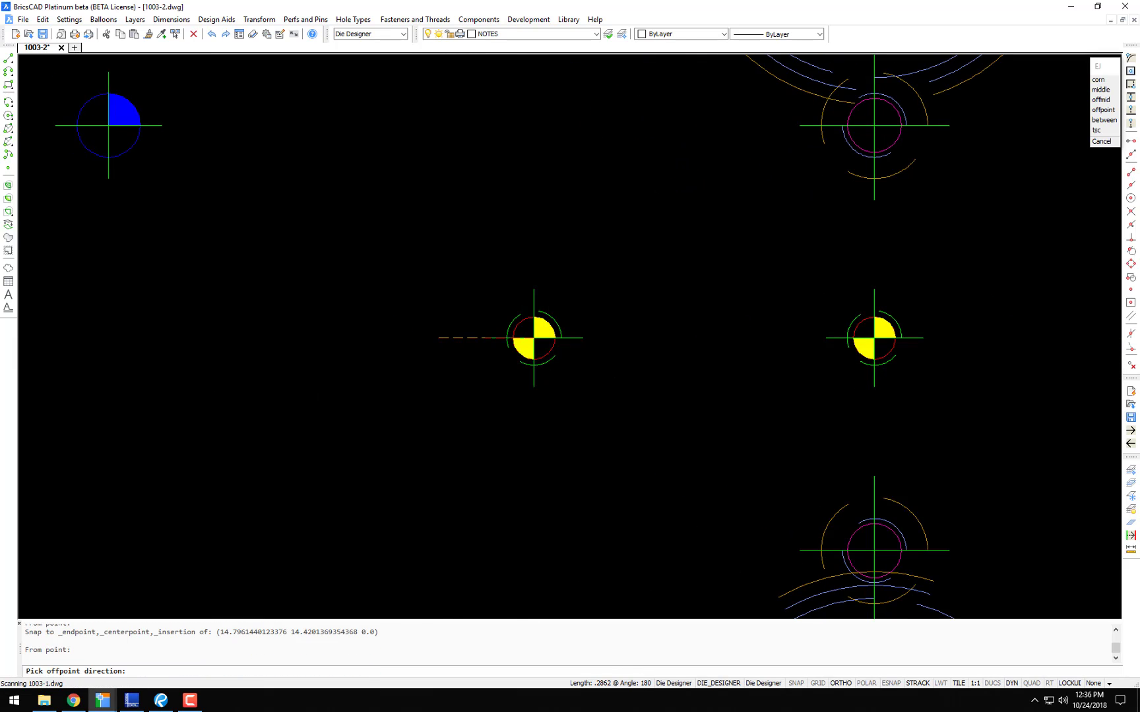
pyautogui.click(412, 359)
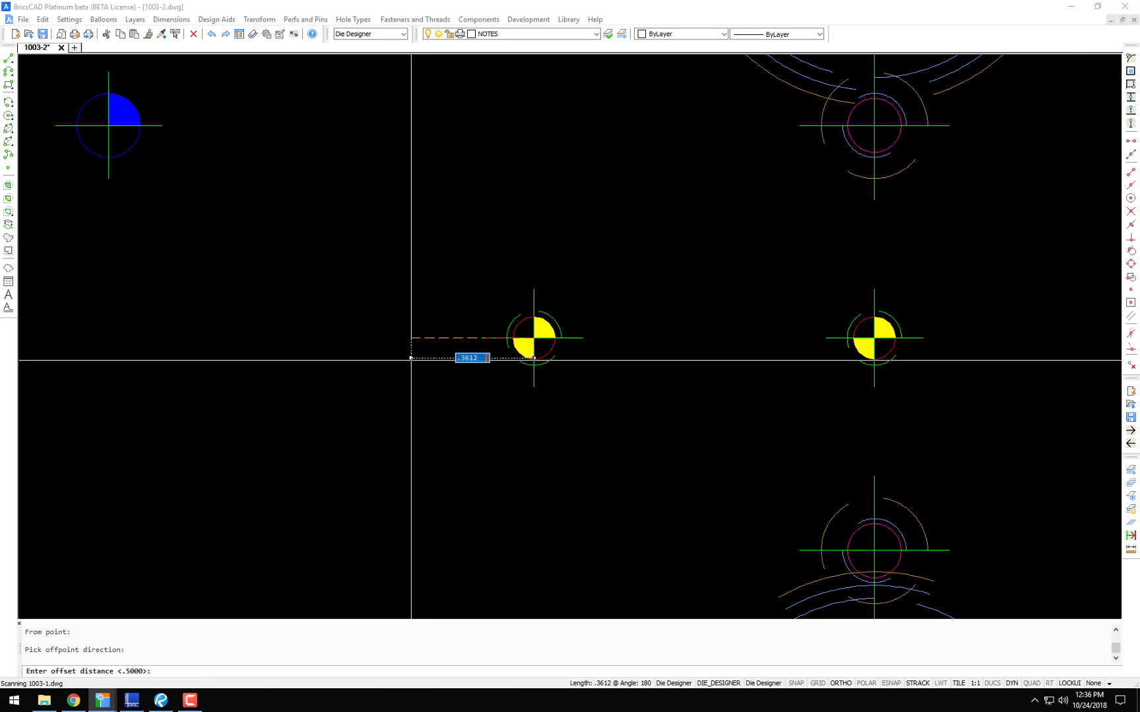
pyautogui.press('Return')
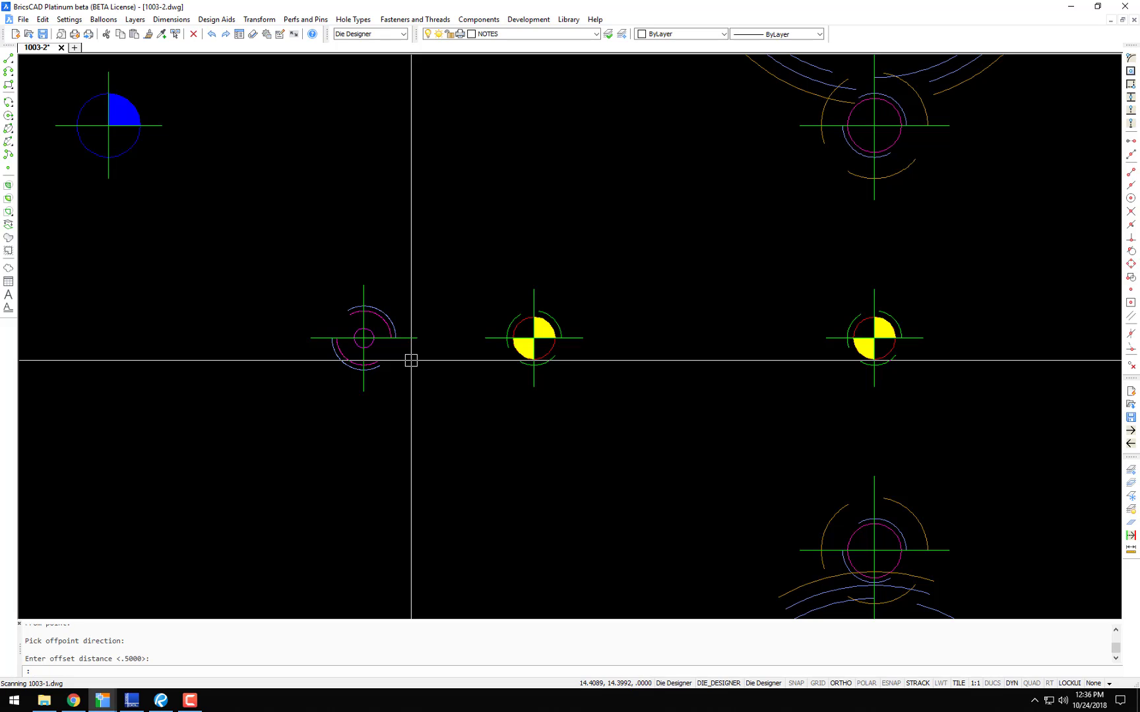
# Step: Copy the plan-view ejector pin set by the distance from the first pilot's centerline to the second pilot's centerline
pyautogui.write('c')
pyautogui.press('Return')
pyautogui.click(392, 334)
pyautogui.press('Return')
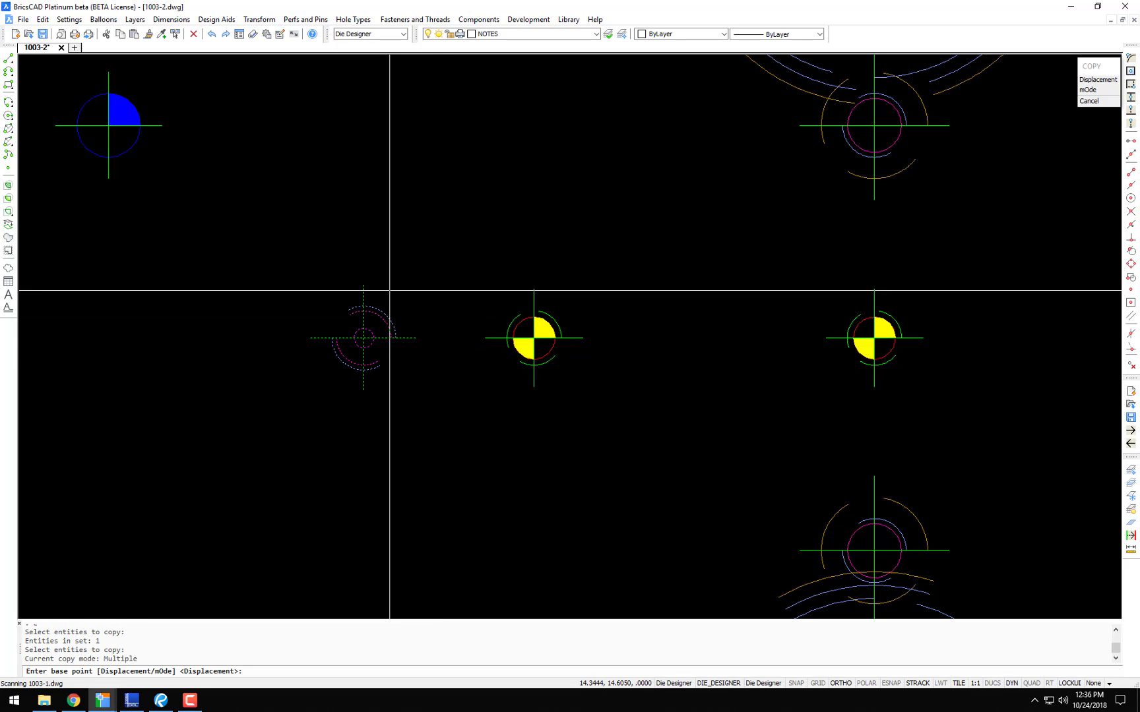
pyautogui.click(542, 289)
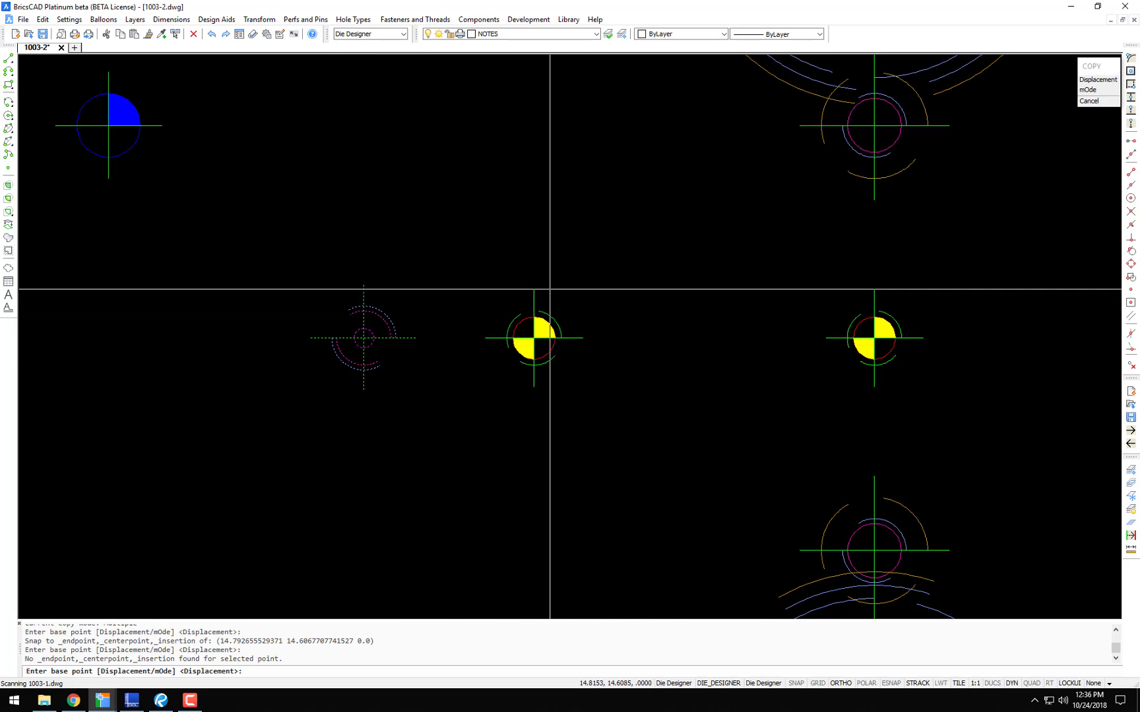
pyautogui.click(535, 289)
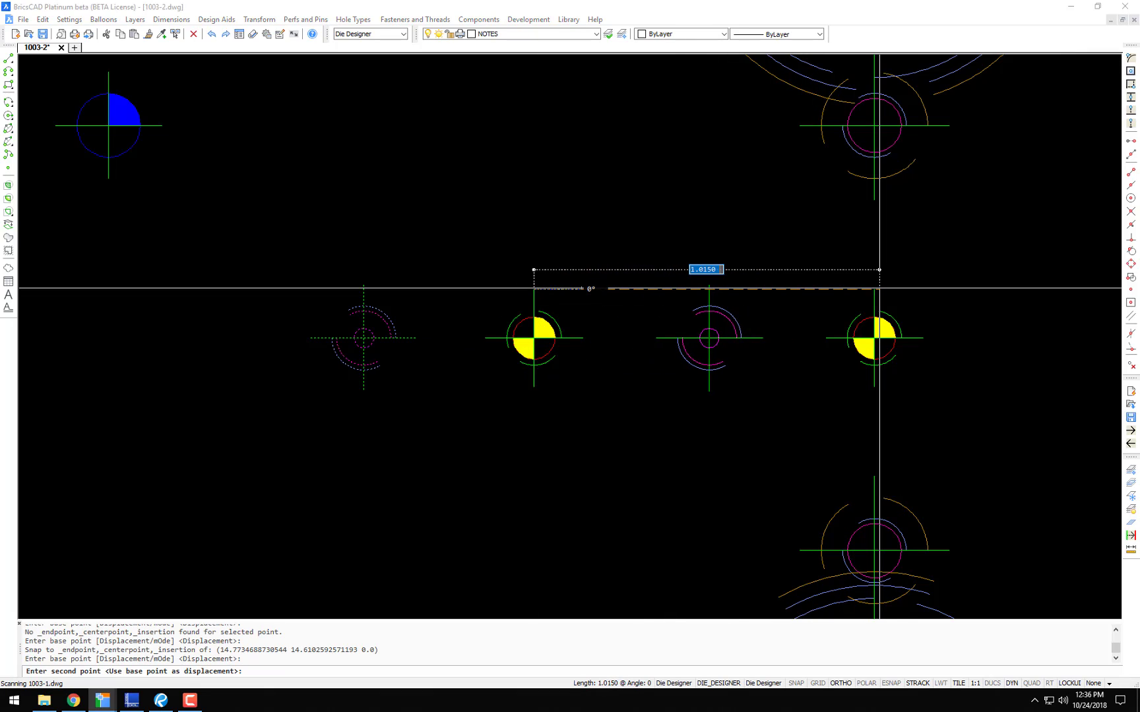
pyautogui.click(878, 288)
pyautogui.press('Return')
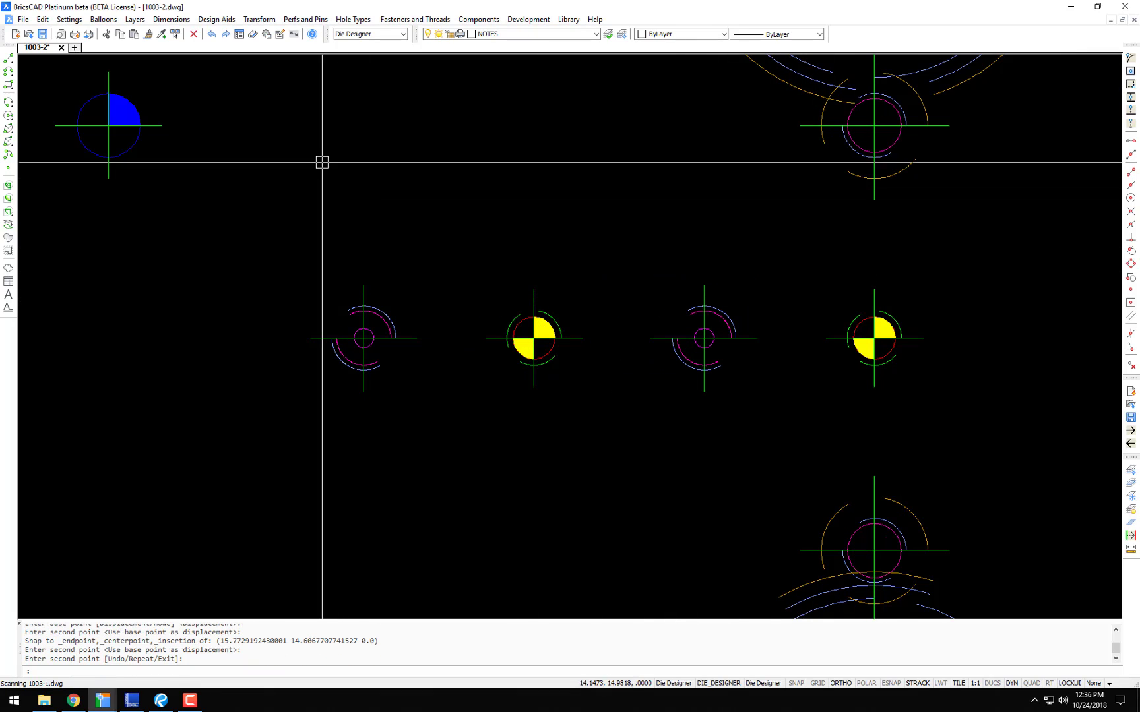
# Step: Check the progression value in the design settings
pyautogui.click(69, 21)
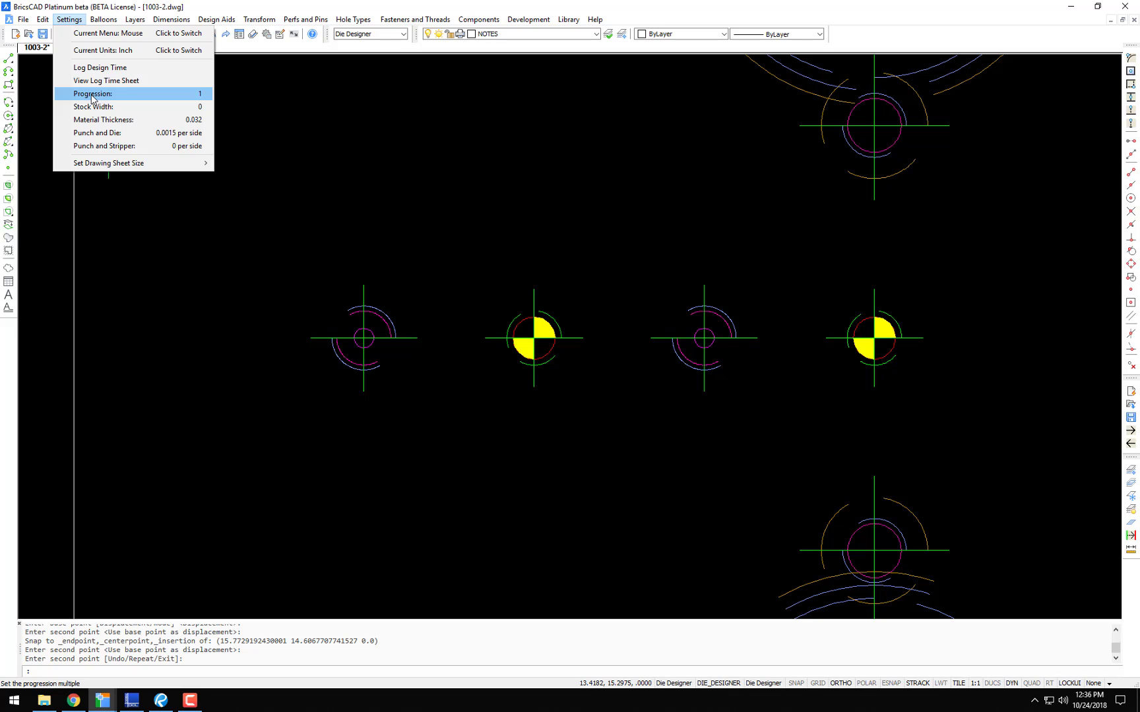
pyautogui.click(522, 186)
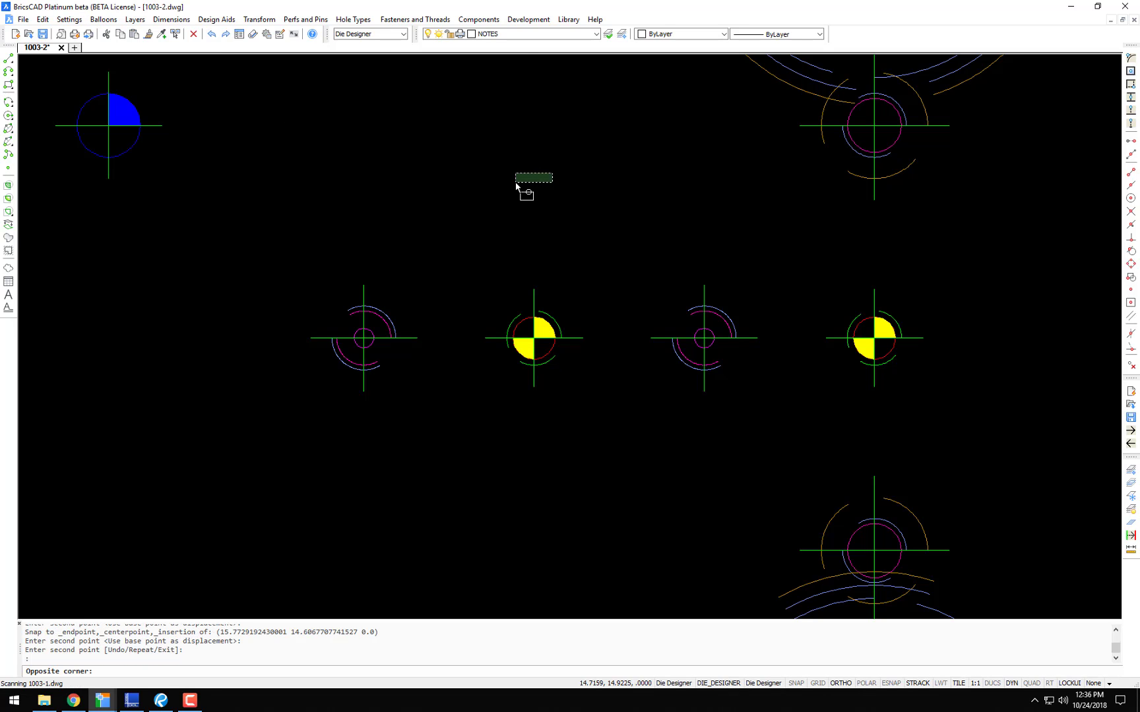
# Step: Array the plan-view ejector pin set between the first and second pilots to the right for 10 progressions
pyautogui.scroll(-2, 572, 188)
pyautogui.moveTo(730, 214)
pyautogui.mouseDown(button='middle')
pyautogui.moveTo(399, 246)
pyautogui.moveTo(359, 279)
pyautogui.mouseUp(button='middle')
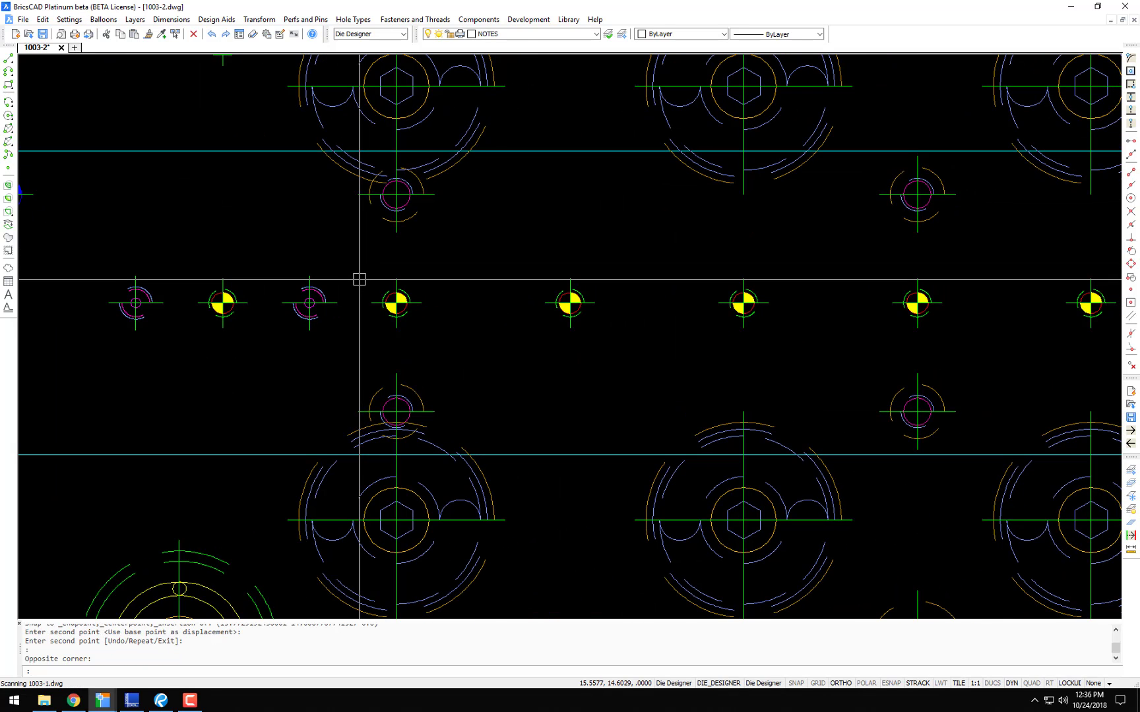
pyautogui.write('a')
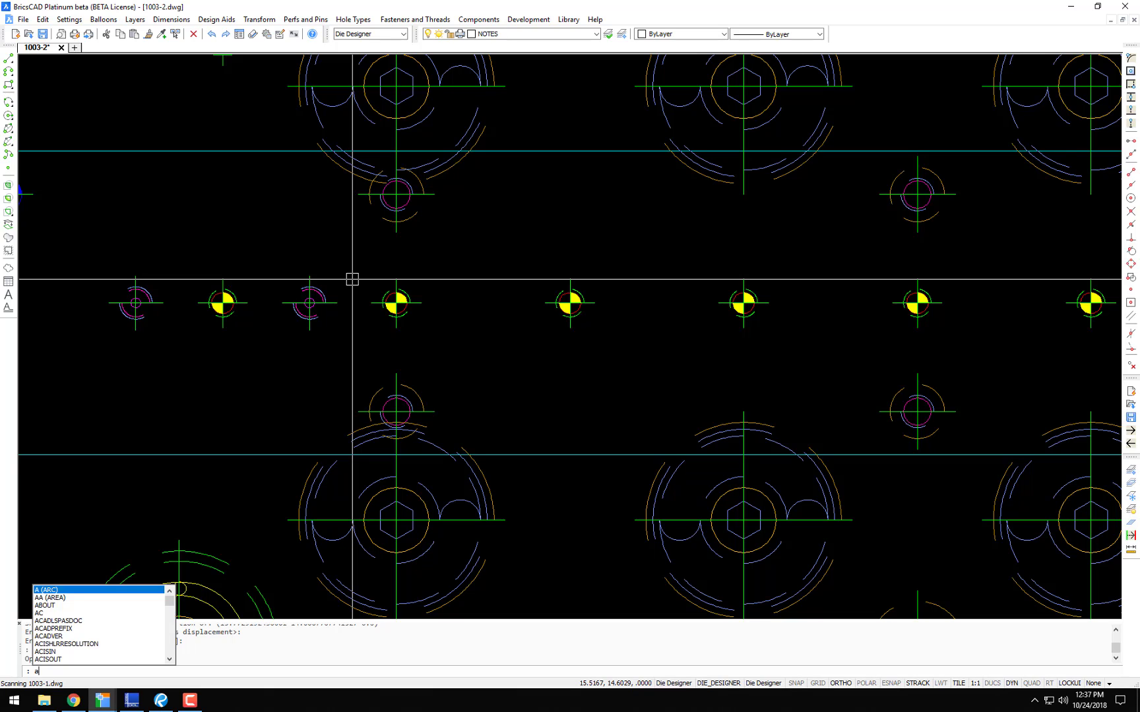
pyautogui.write('pr')
pyautogui.press('Return')
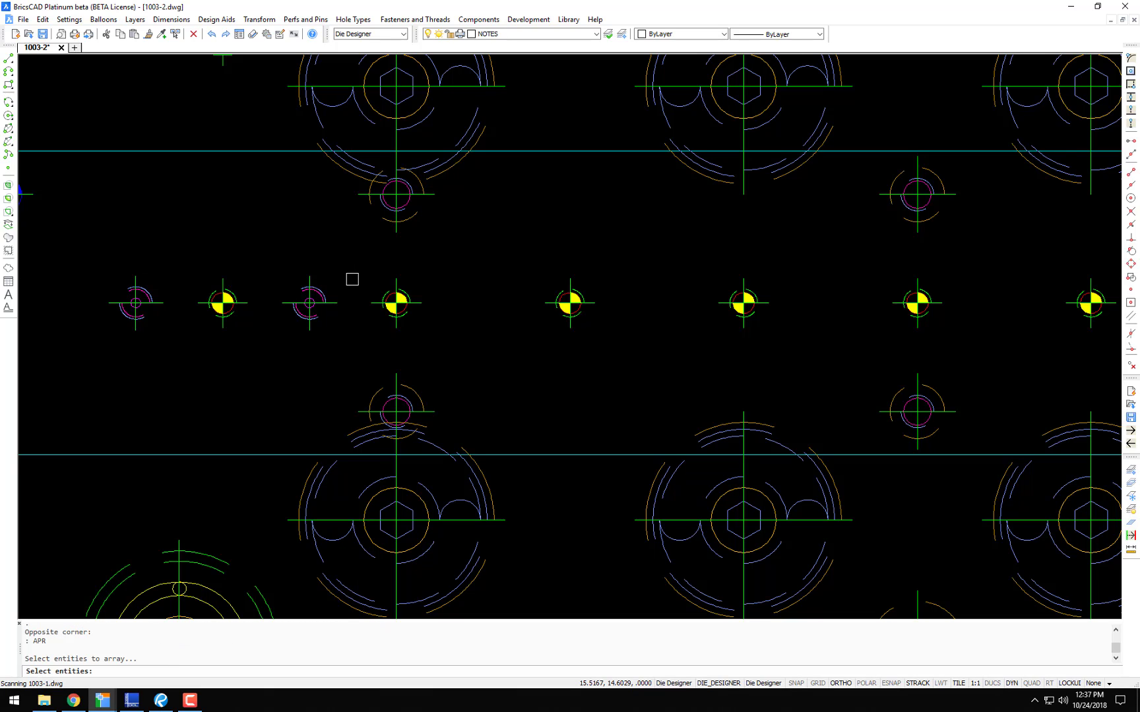
pyautogui.click(306, 297)
pyautogui.press('Return')
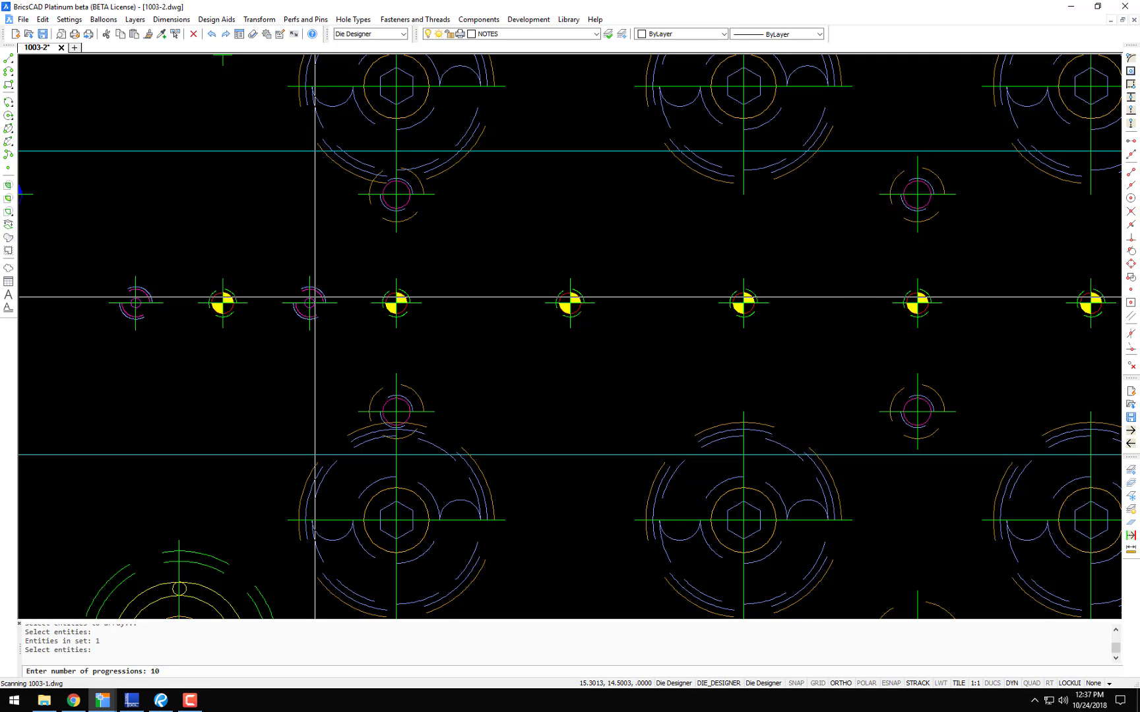
pyautogui.write('10')
pyautogui.press('Return')
pyautogui.scroll(-4, 605, 326)
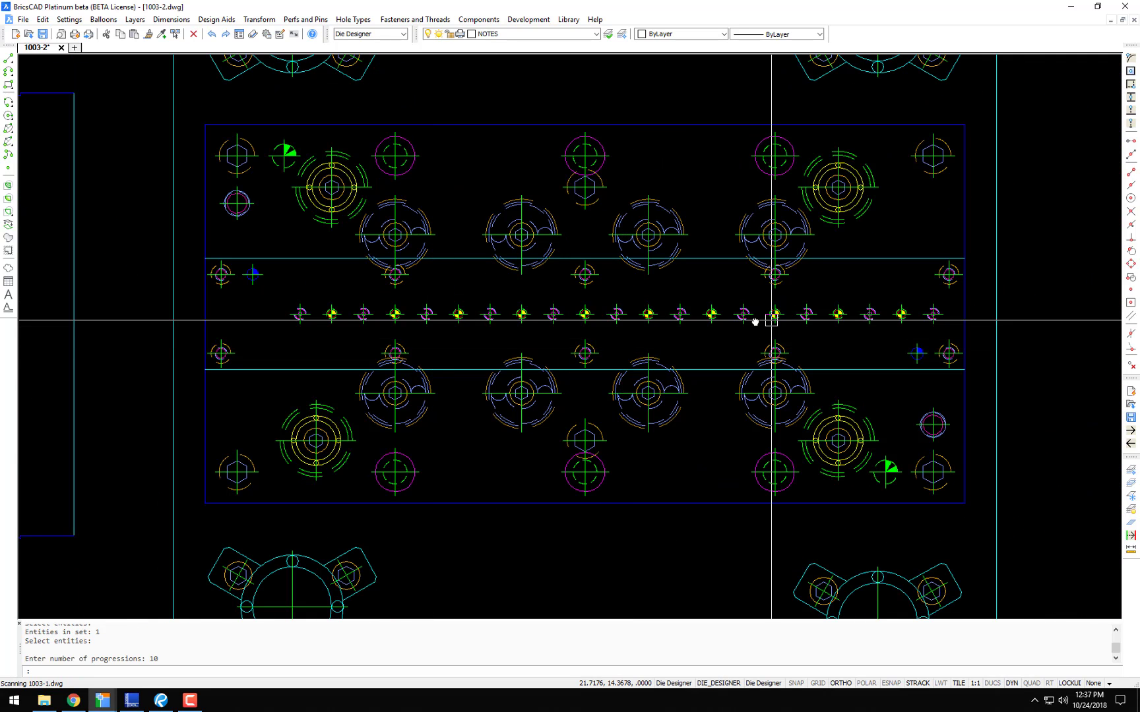
pyautogui.moveTo(771, 320); pyautogui.dragTo(554, 312, button='middle')
pyautogui.scroll(3, 682, 303)
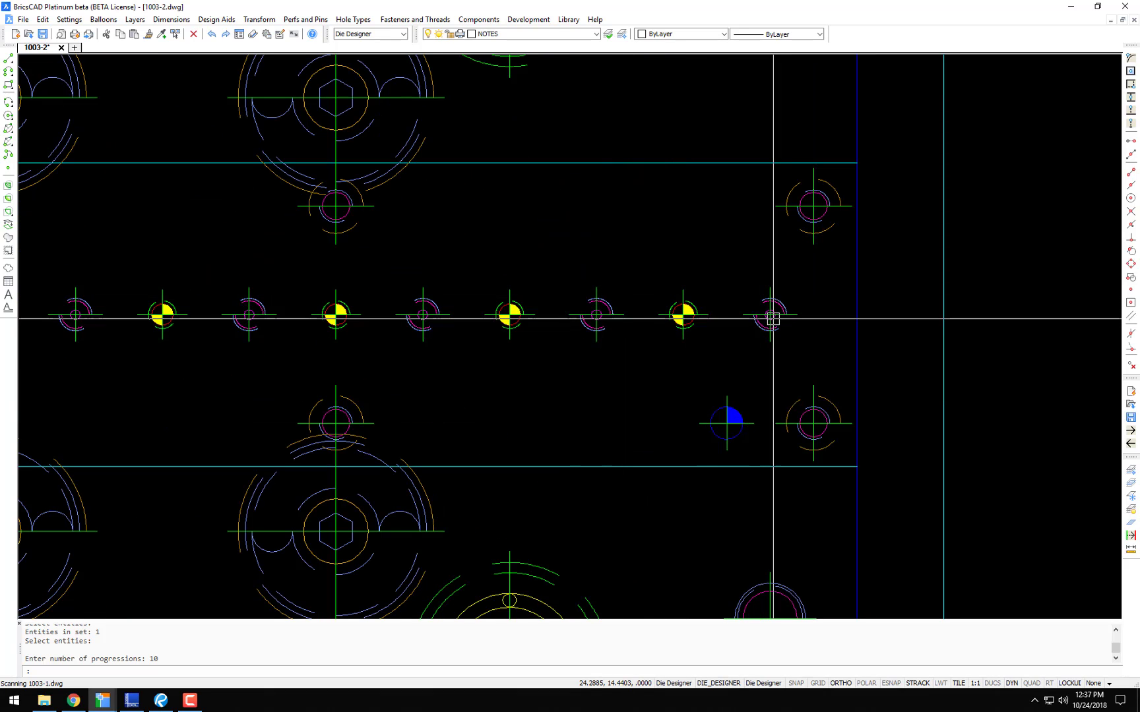
pyautogui.scroll(-3, 483, 318)
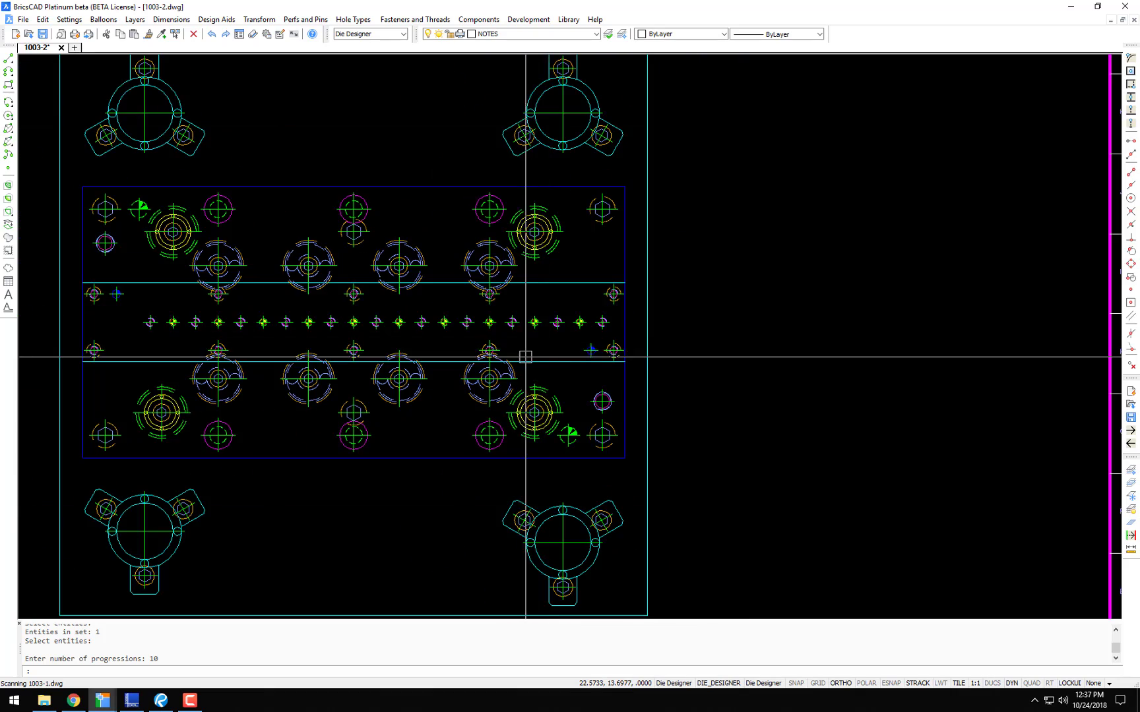
# Step: Add split leader balloon 100 above the plan view, with its curved leader pointing to the first ejector pin set
pyautogui.moveTo(525, 357); pyautogui.dragTo(631, 272, button='middle')
pyautogui.scroll(-4, 552, 222)
pyautogui.scroll(5, 501, 237)
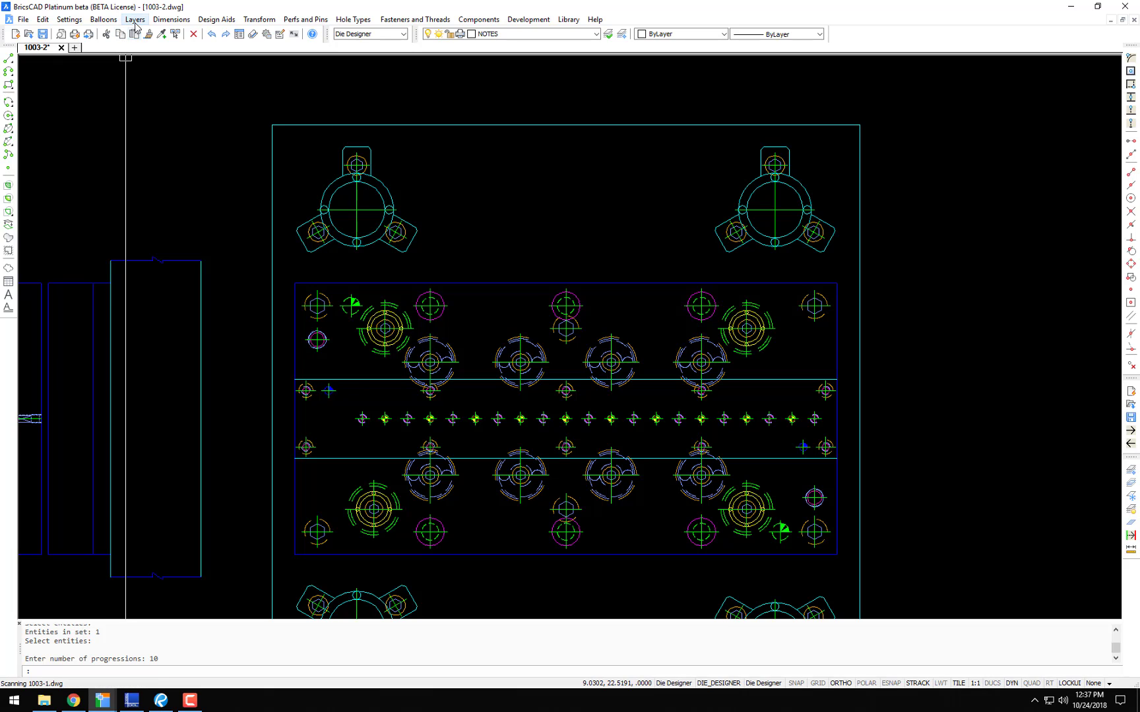
pyautogui.click(104, 19)
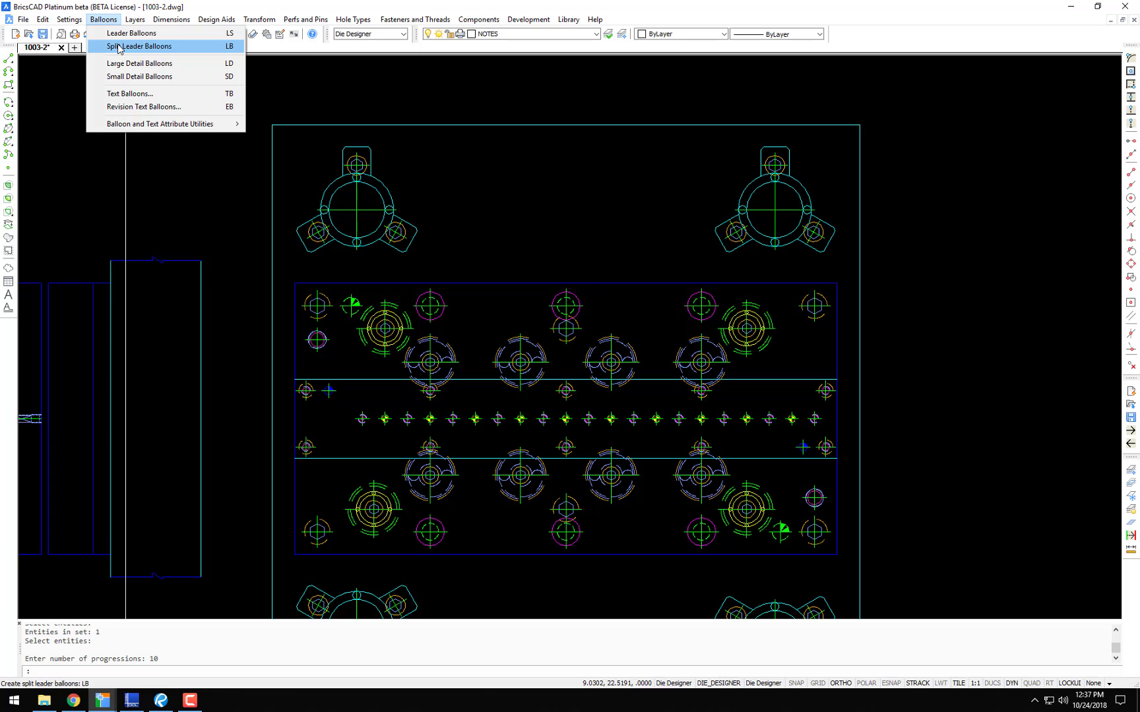
pyautogui.click(120, 48)
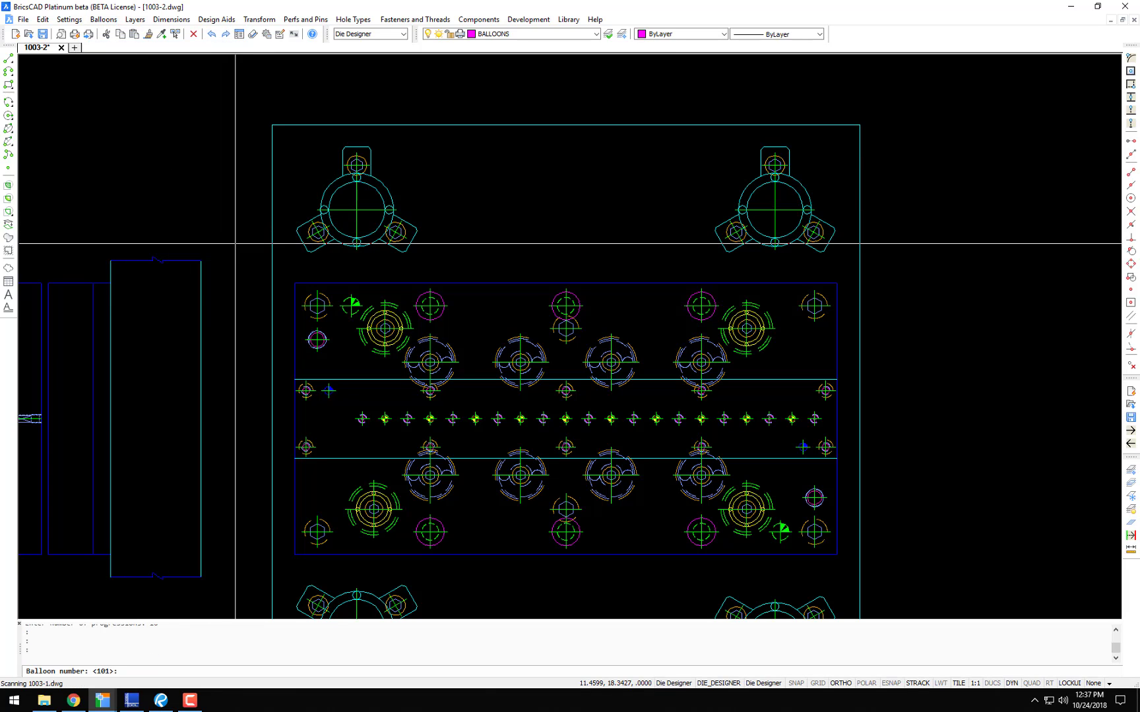
pyautogui.press('Return')
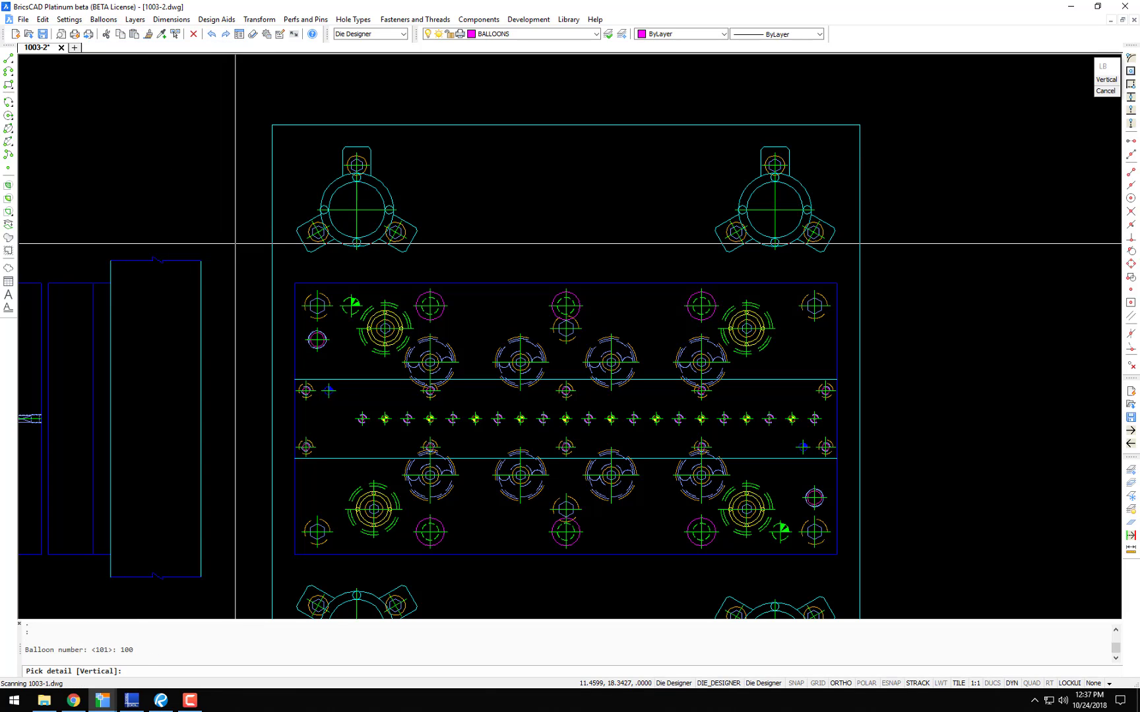
pyautogui.scroll(5, 326, 379)
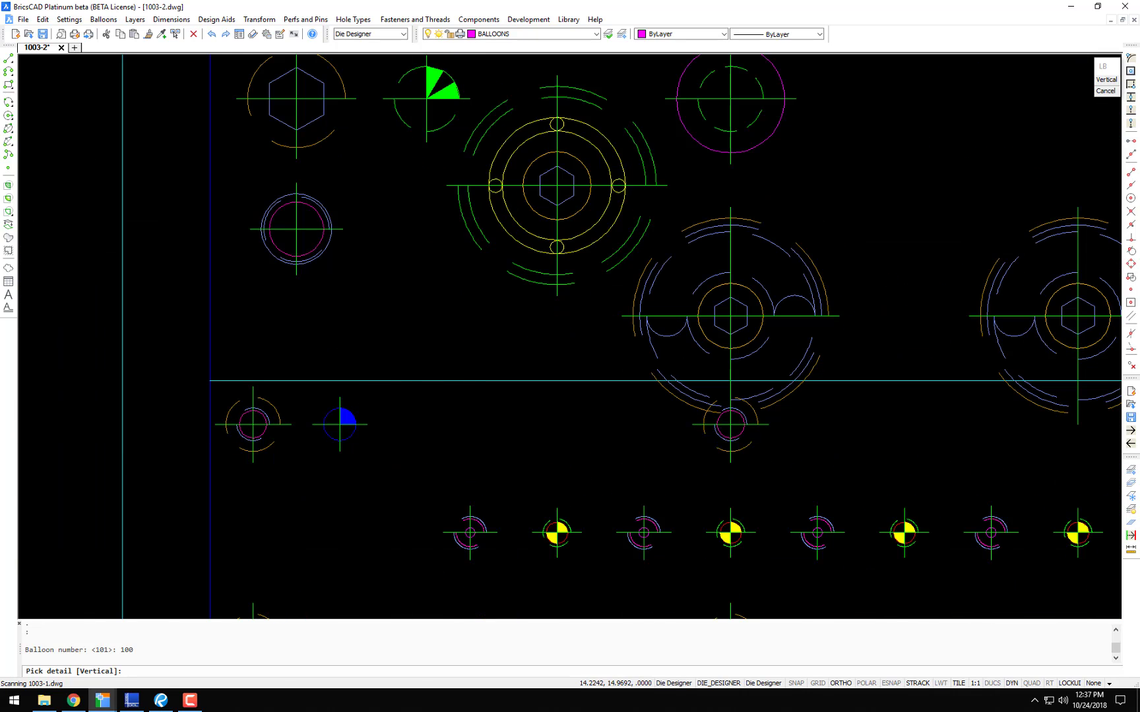
pyautogui.click(481, 519)
pyautogui.scroll(-3, 460, 440)
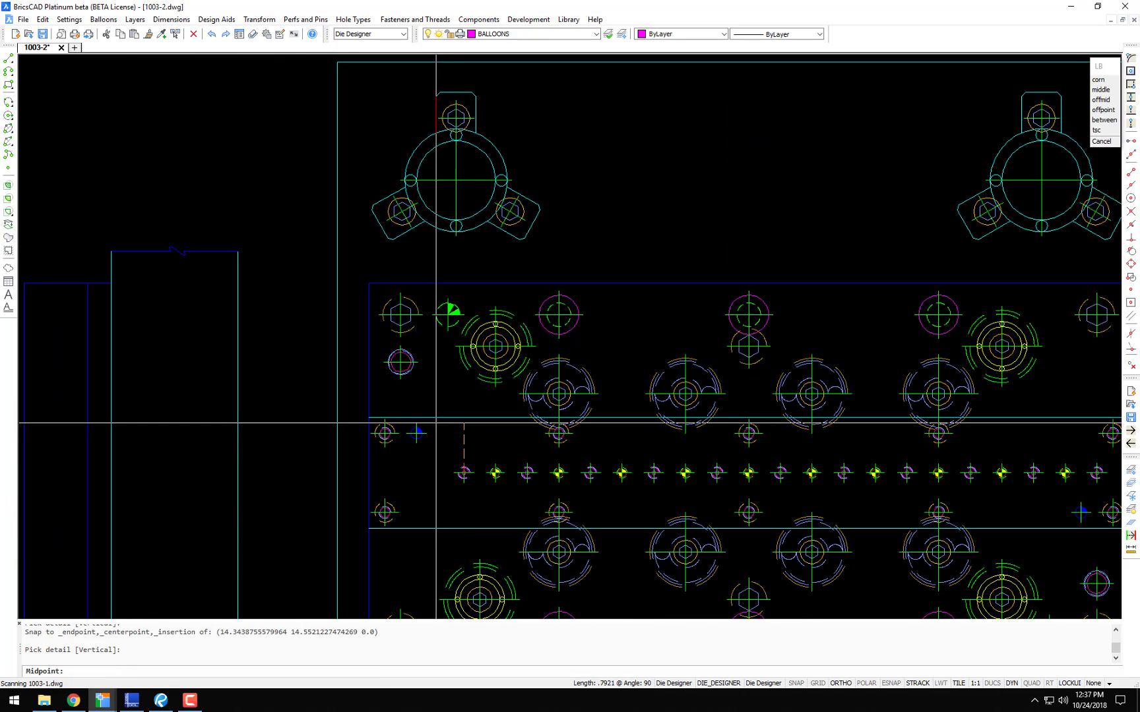
pyautogui.press('F8')
pyautogui.scroll(-1, 391, 408)
pyautogui.moveTo(389, 405); pyautogui.dragTo(328, 427, button='middle')
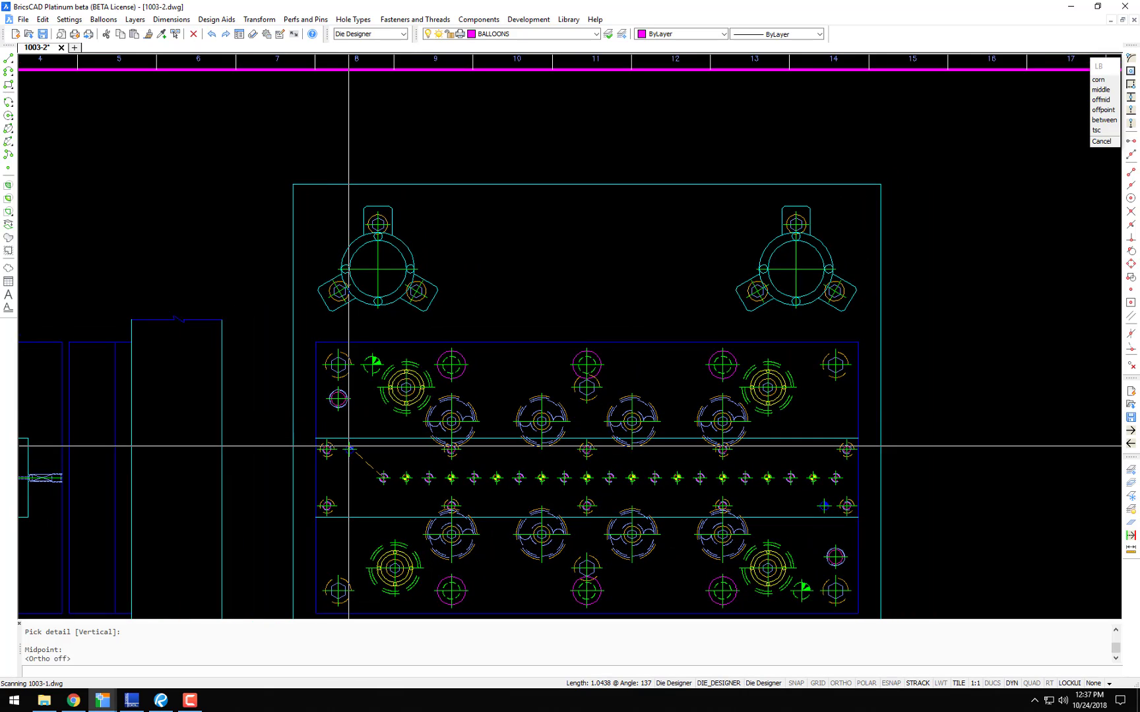
pyautogui.click(348, 447)
pyautogui.press('F8')
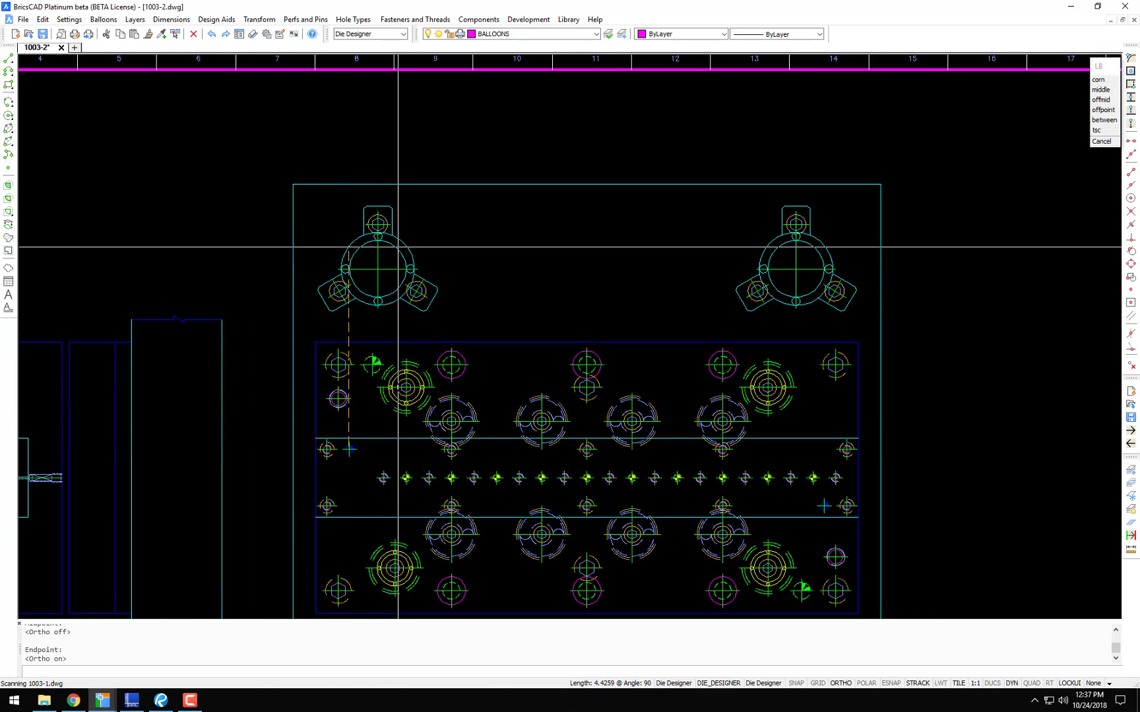
pyautogui.click(357, 161)
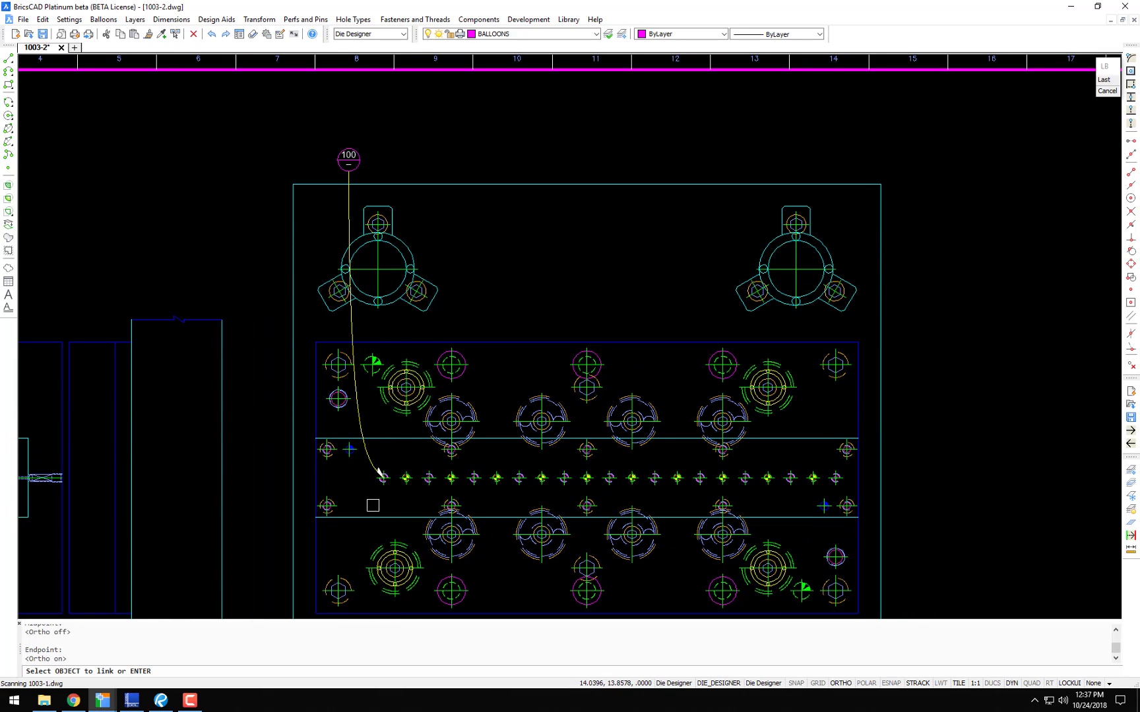
# Step: Link balloon 100 to the first ejector pin set in the row
pyautogui.scroll(3, 376, 490)
pyautogui.scroll(1, 376, 490)
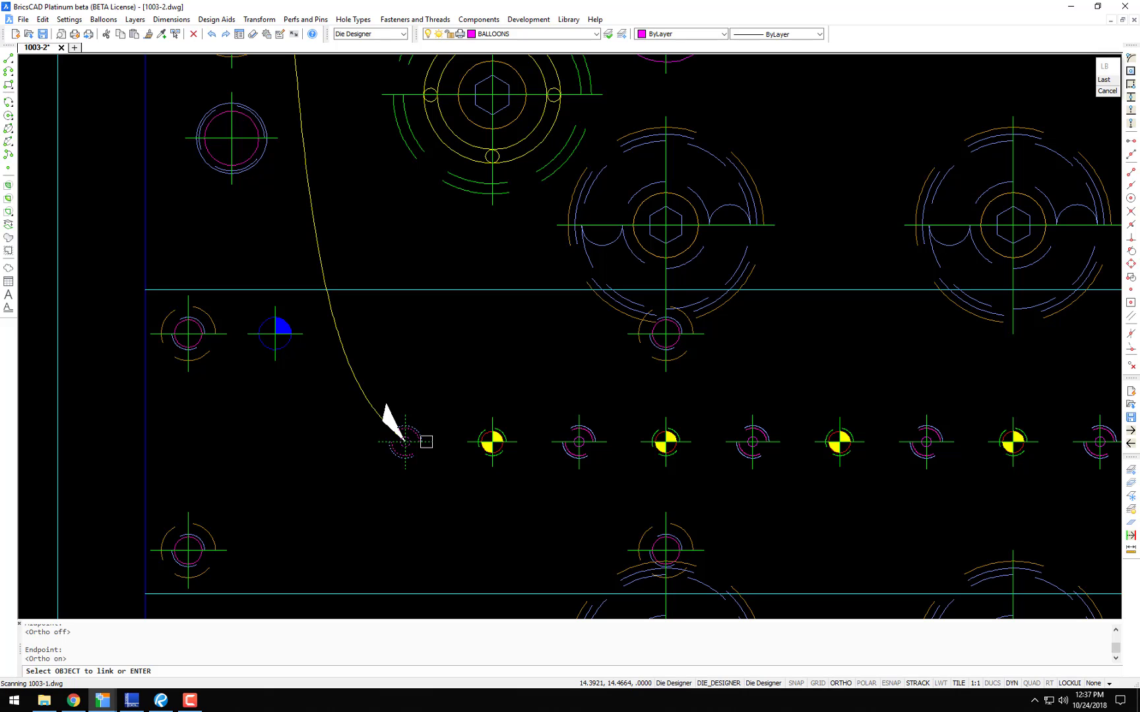
pyautogui.click(420, 443)
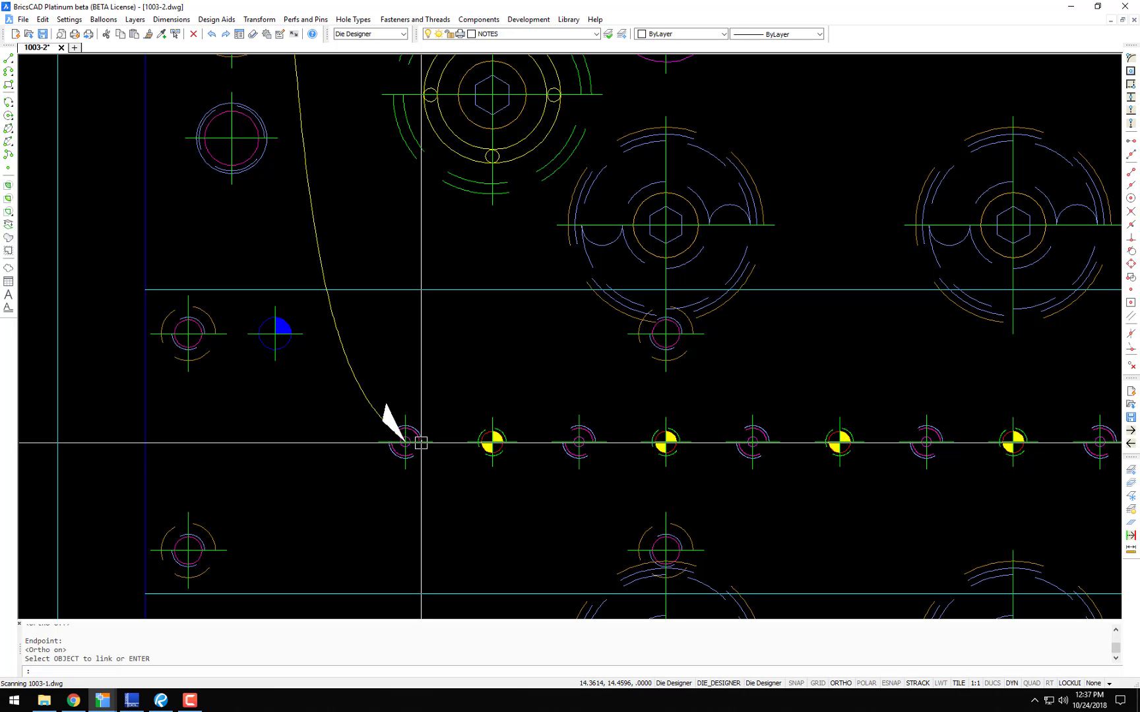
# Step: Generate the bill of materials above the title block and examine the entry for detail 100
pyautogui.scroll(-8, 421, 442)
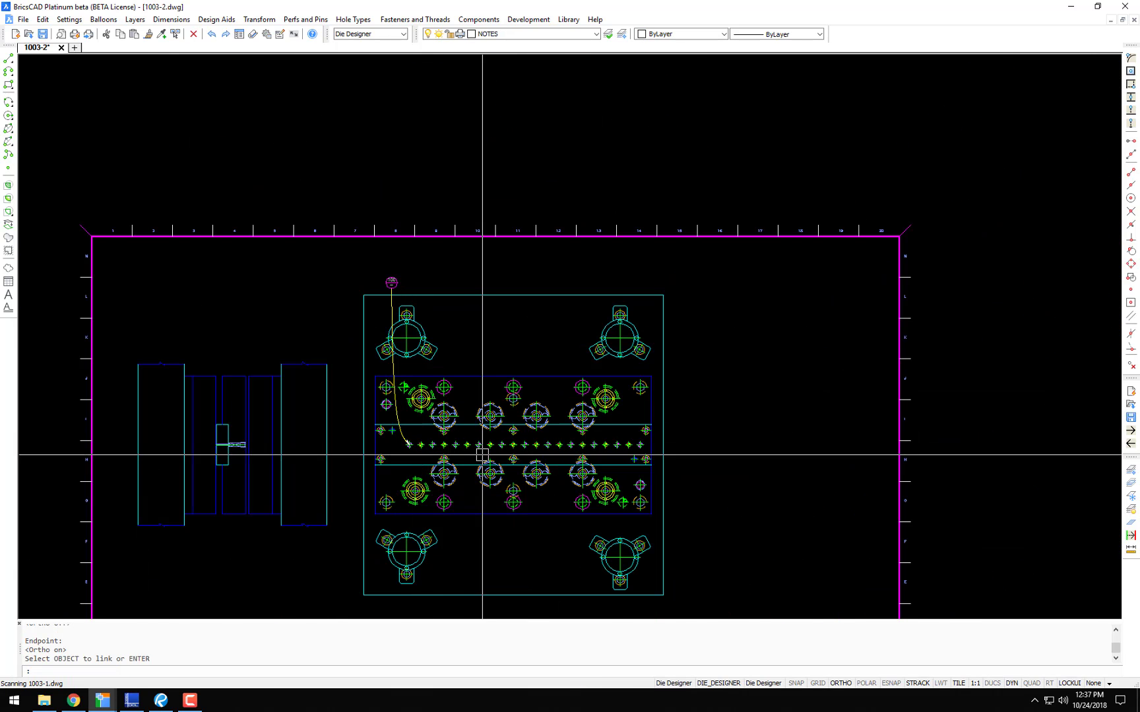
pyautogui.moveTo(481, 453)
pyautogui.mouseDown(button='middle')
pyautogui.moveTo(338, 399)
pyautogui.moveTo(286, 320)
pyautogui.moveTo(197, 310)
pyautogui.mouseUp(button='middle')
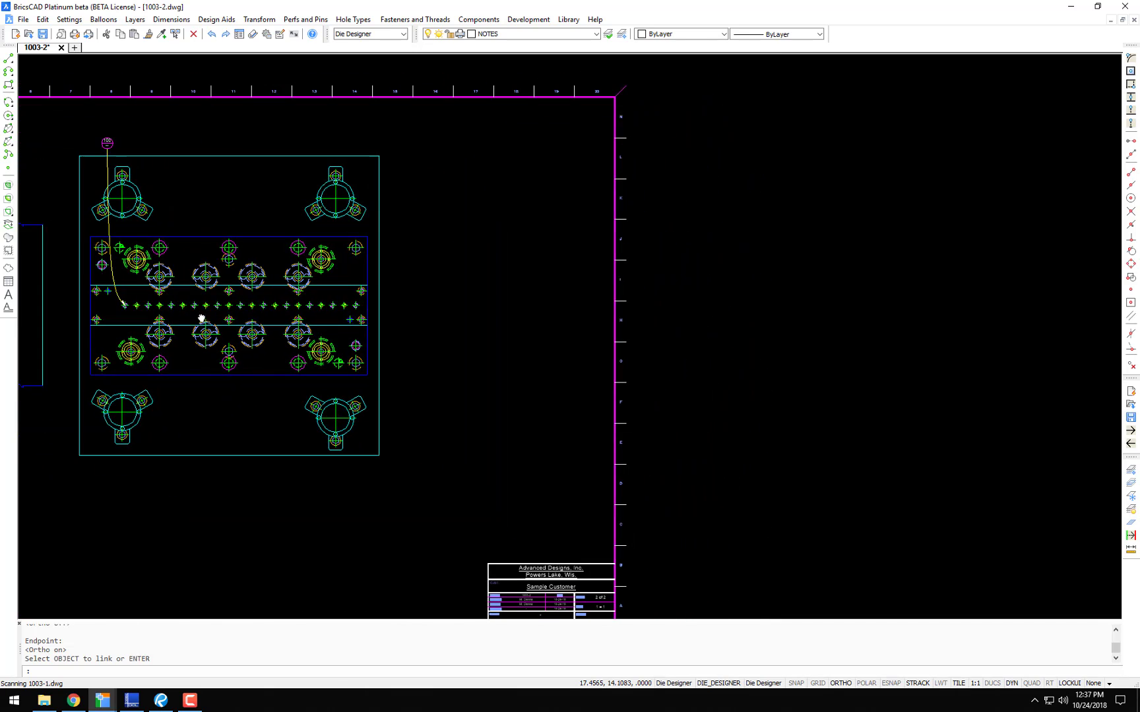
pyautogui.scroll(3, 548, 544)
pyautogui.scroll(1, 549, 543)
pyautogui.moveTo(549, 544); pyautogui.dragTo(516, 462, button='middle')
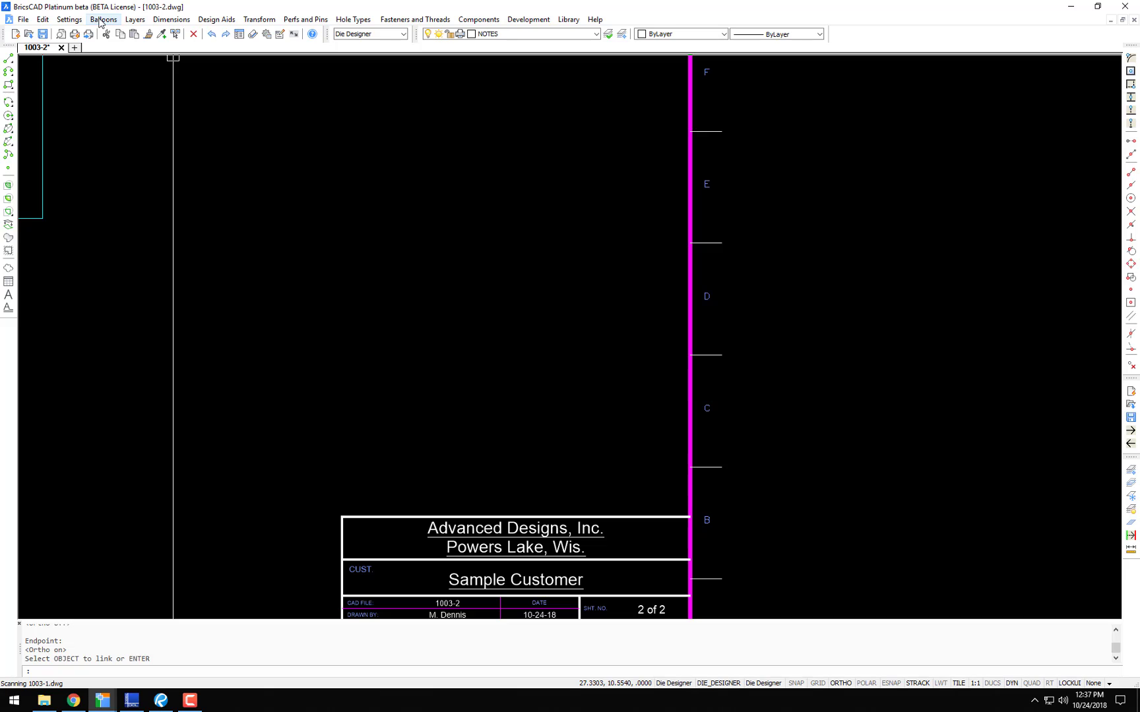
pyautogui.click(216, 20)
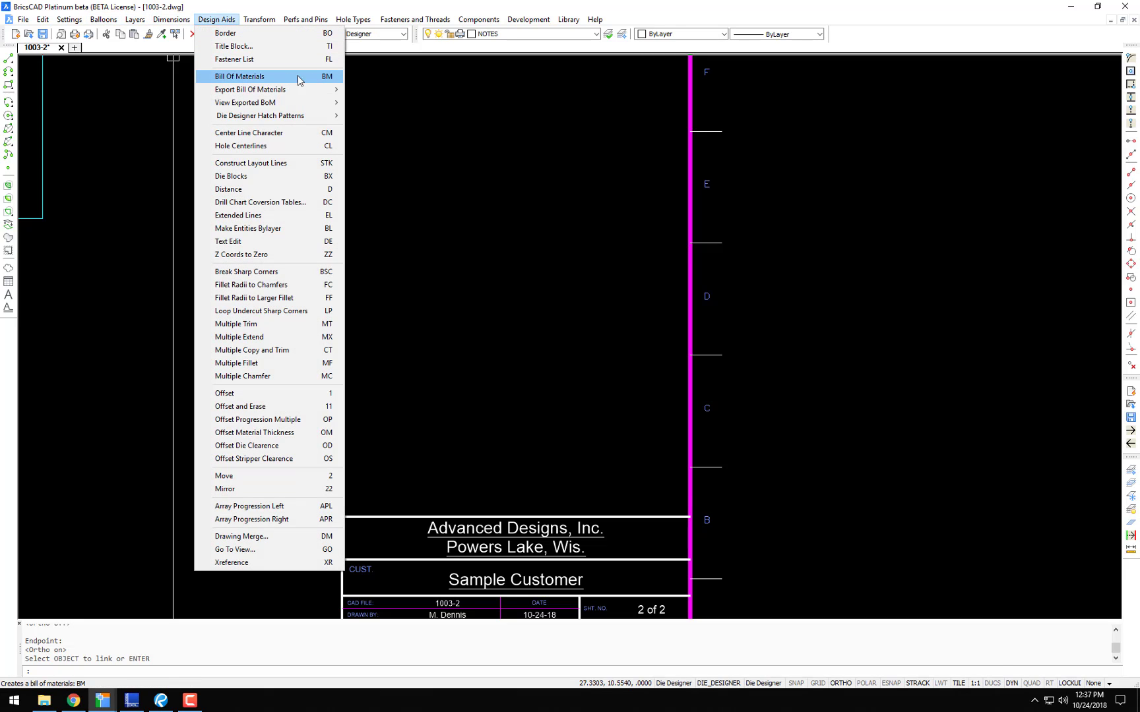
pyautogui.click(541, 458)
pyautogui.click(501, 464)
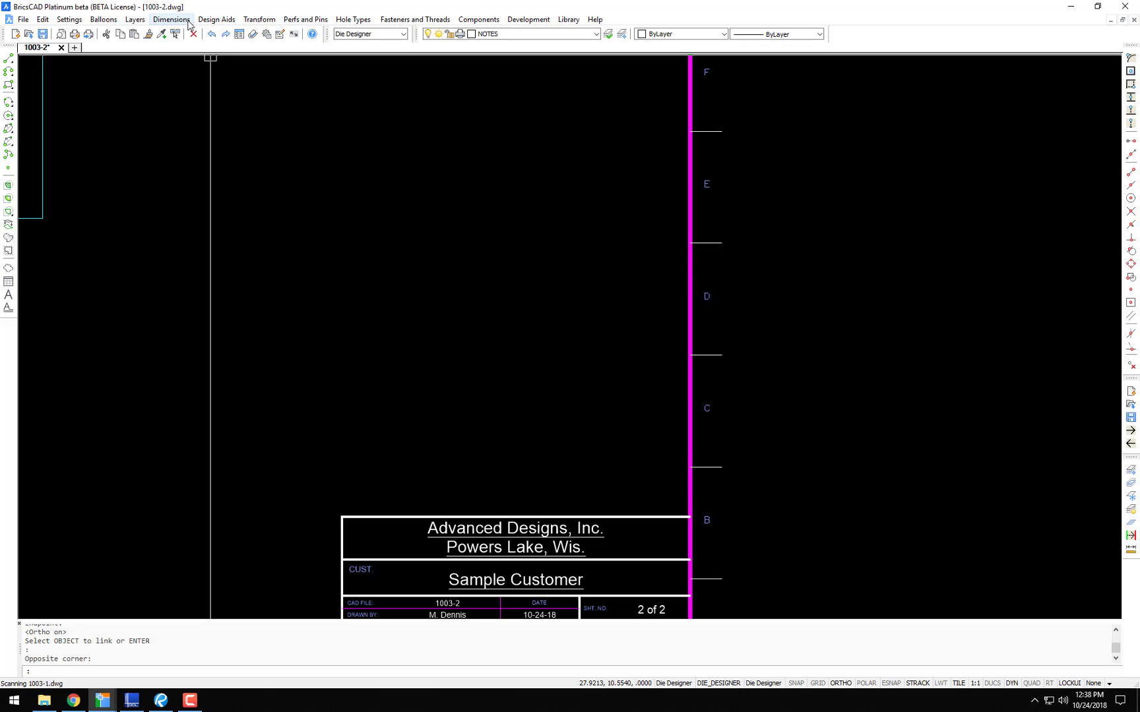
pyautogui.click(216, 19)
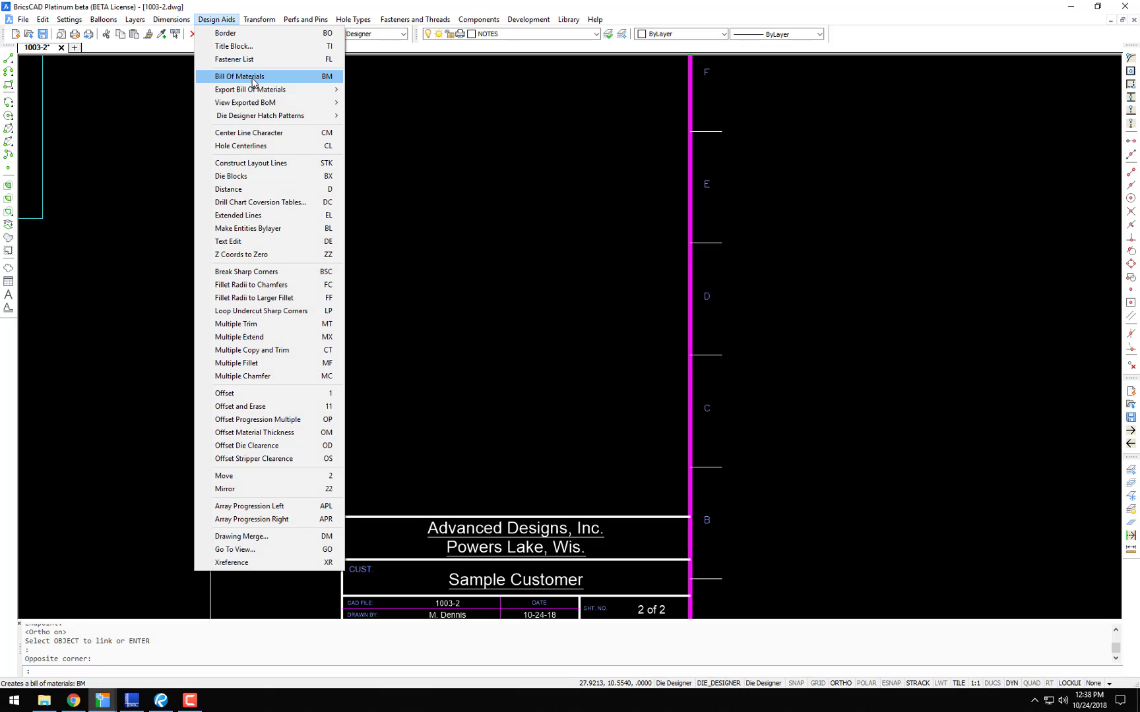
pyautogui.click(252, 77)
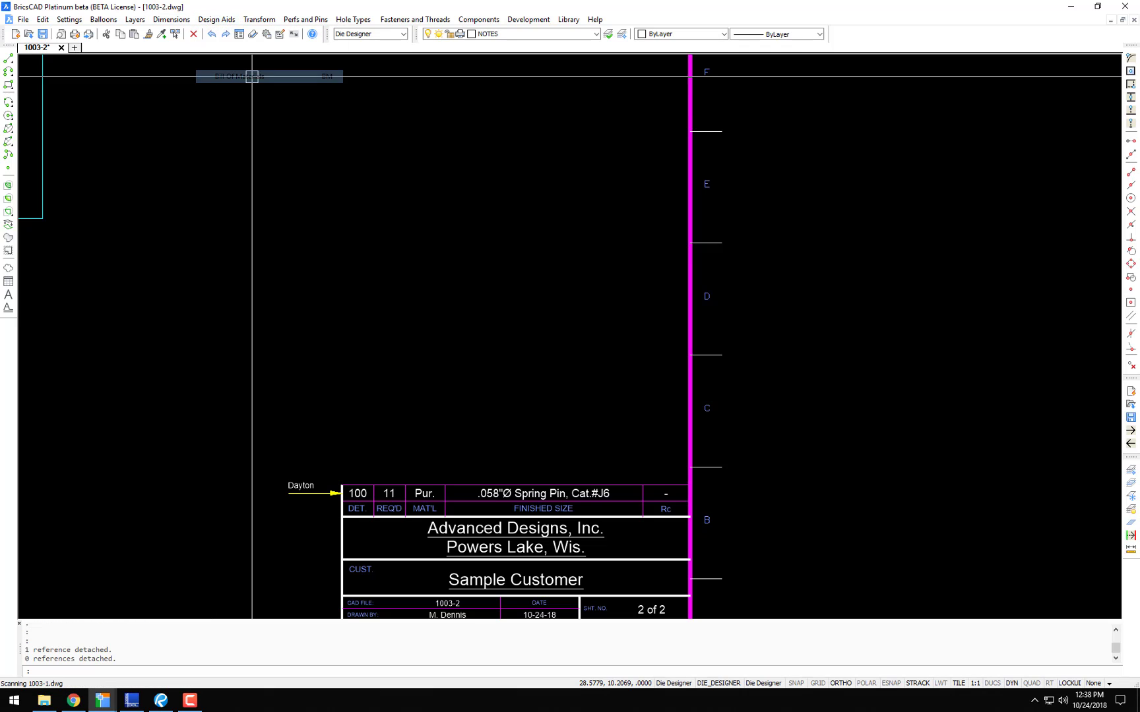
pyautogui.scroll(4, 402, 471)
pyautogui.moveTo(401, 470); pyautogui.dragTo(383, 374, button='middle')
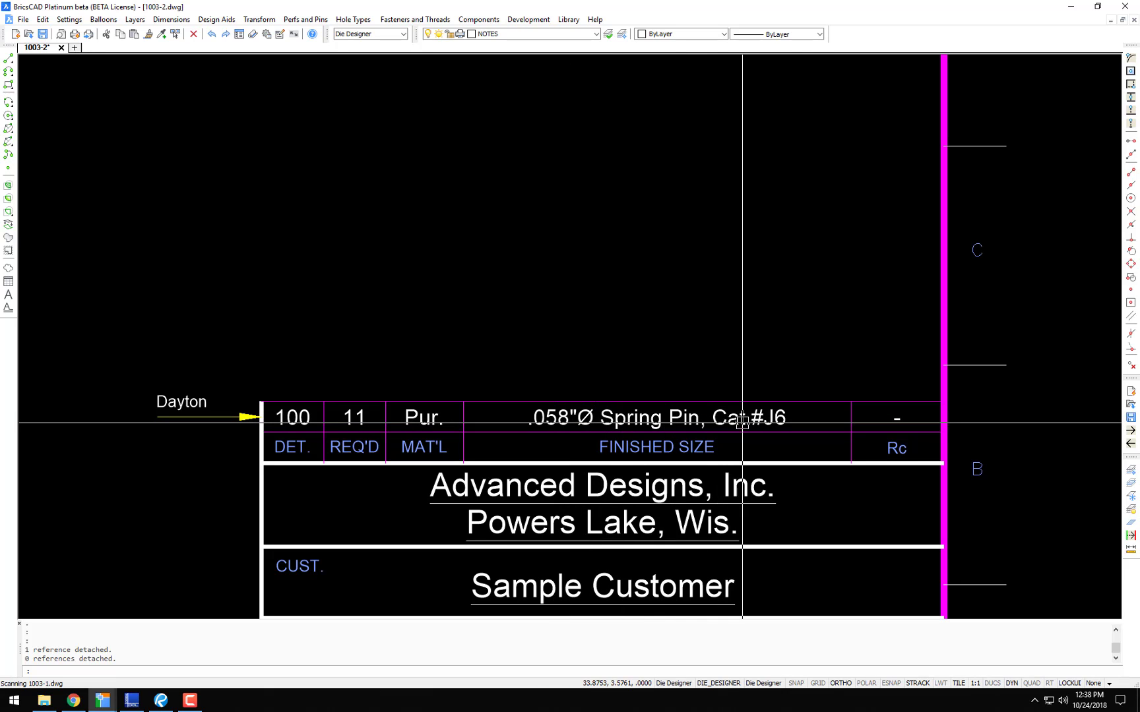
# Step: Copy the second plan-view ejector pin set into the empty area below the die set, inside the border
pyautogui.scroll(-6, 767, 421)
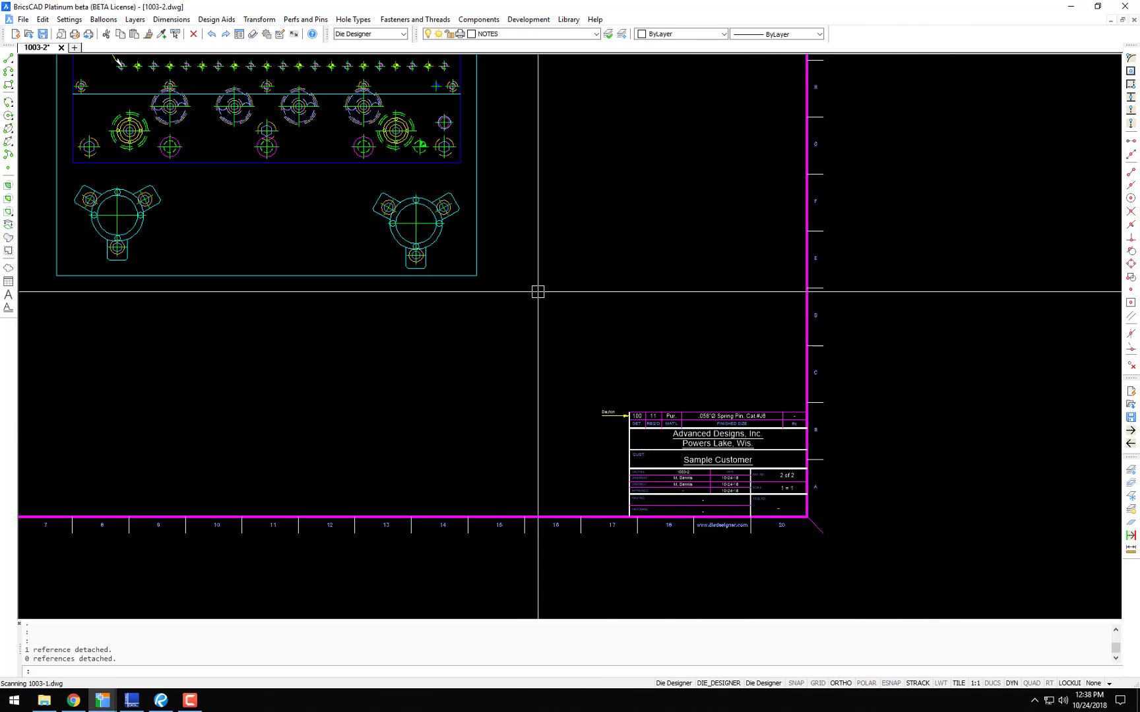
pyautogui.scroll(5, 666, 448)
pyautogui.scroll(3, 370, 277)
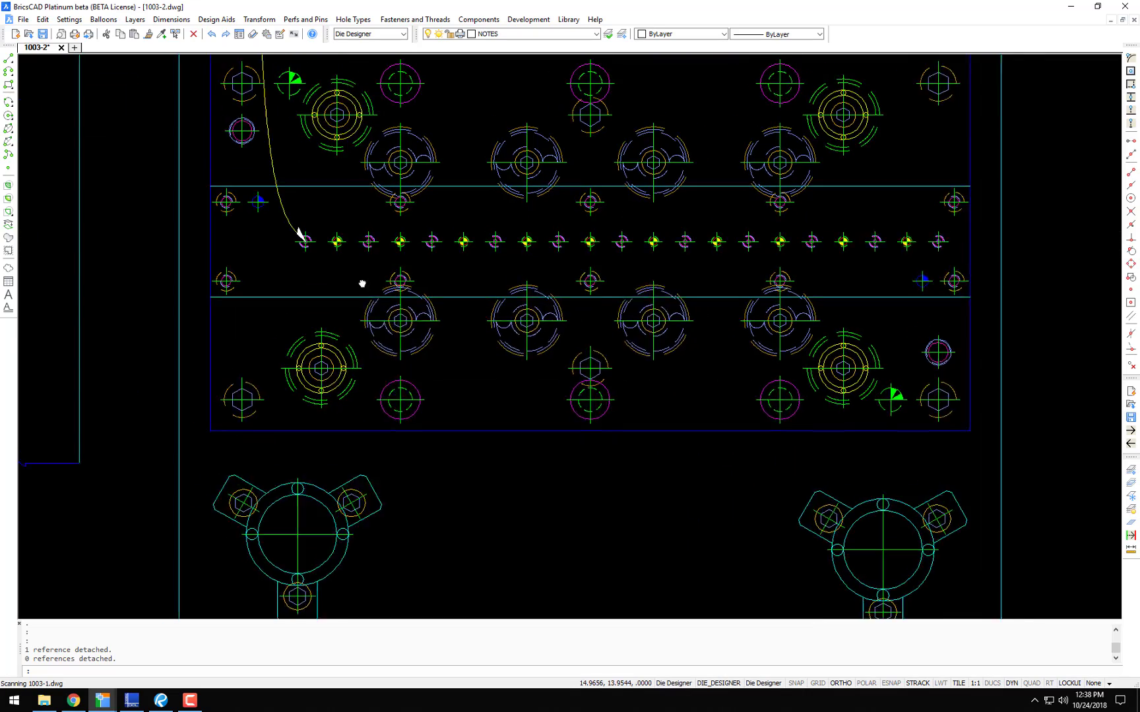
pyautogui.write('co')
pyautogui.press('Return')
pyautogui.click(392, 258)
pyautogui.press('Return')
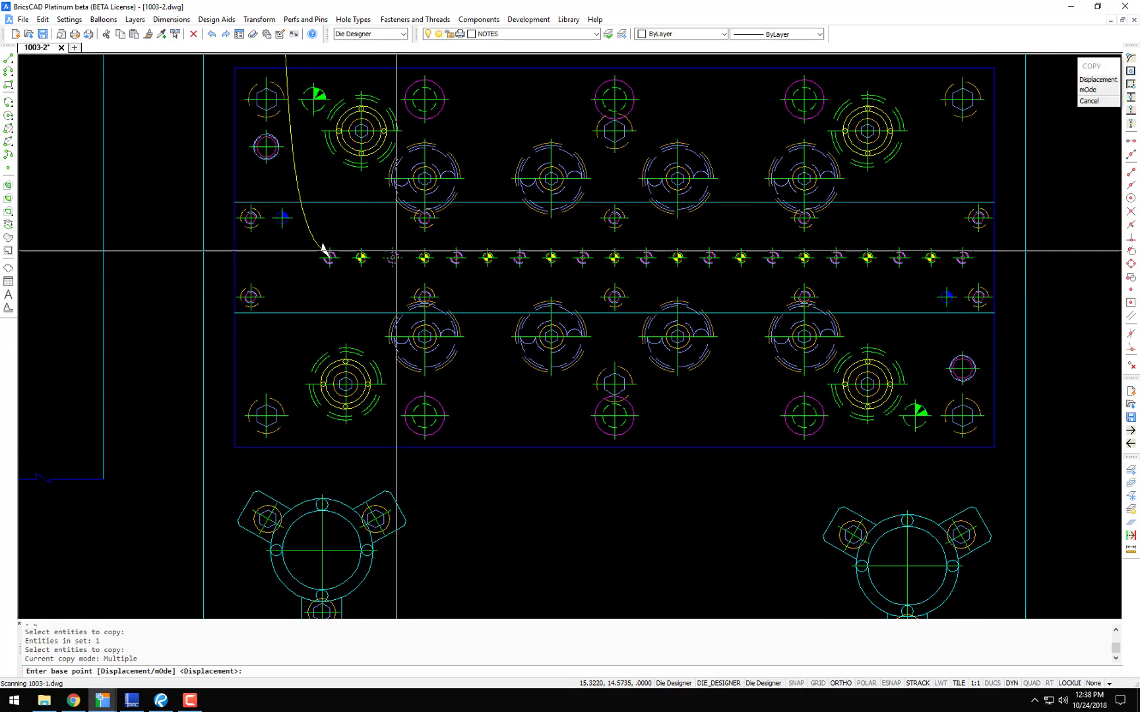
pyautogui.click(395, 254)
pyautogui.scroll(-6, 400, 322)
pyautogui.click(410, 452)
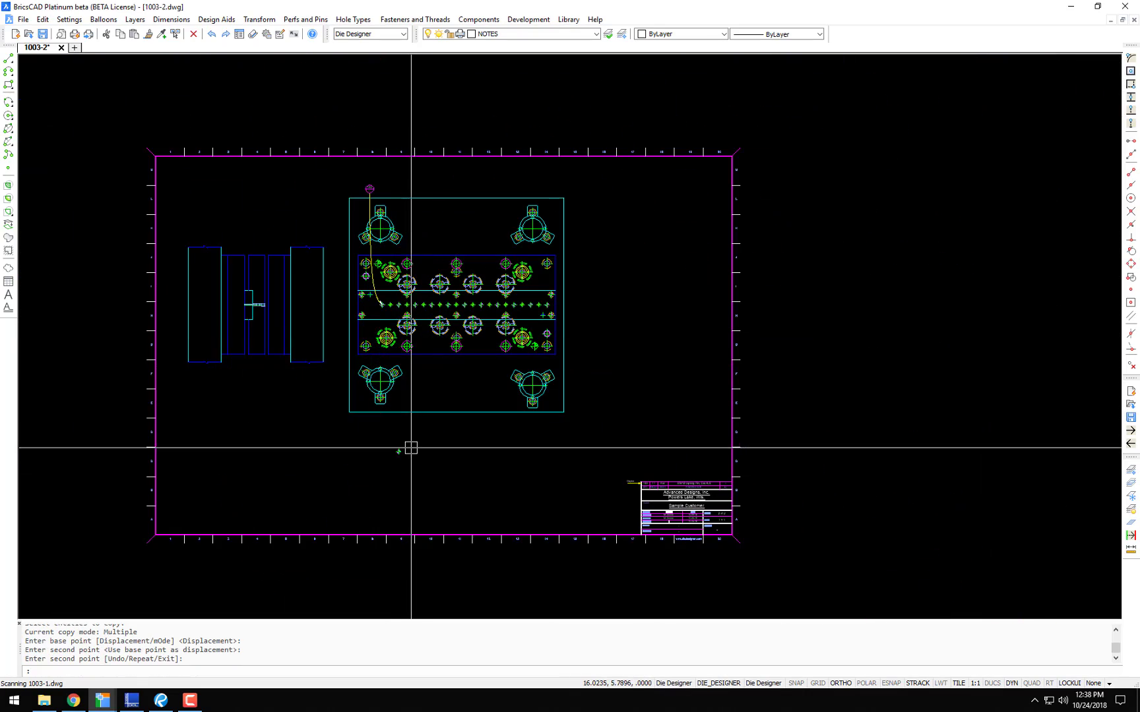
# Step: Create a hole table for only the copied ejector pin set, placing the hole data to the right of it
pyautogui.scroll(6, 404, 451)
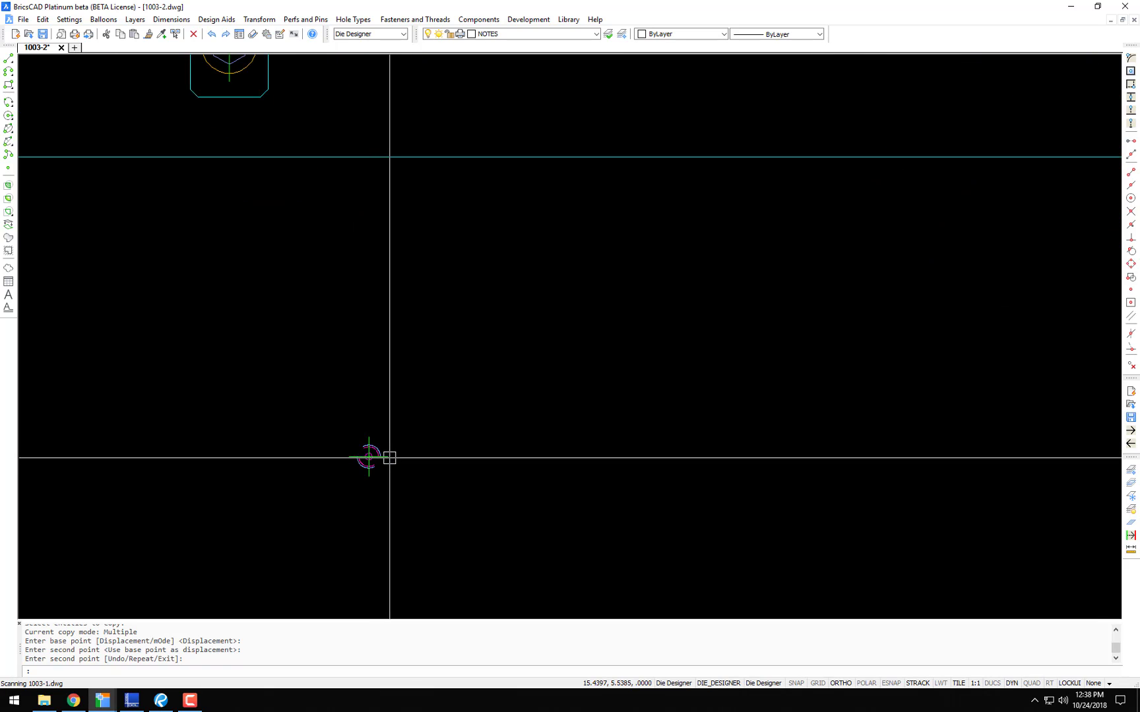
pyautogui.scroll(2, 389, 458)
pyautogui.moveTo(389, 458); pyautogui.dragTo(383, 433, button='middle')
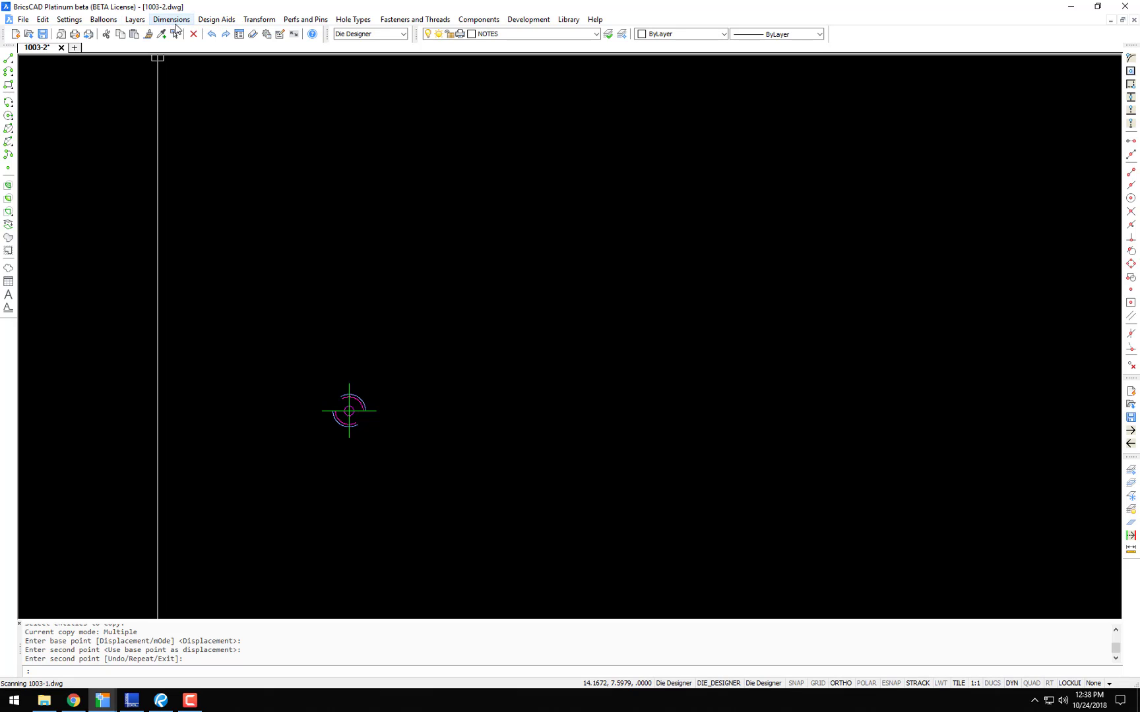
pyautogui.click(171, 20)
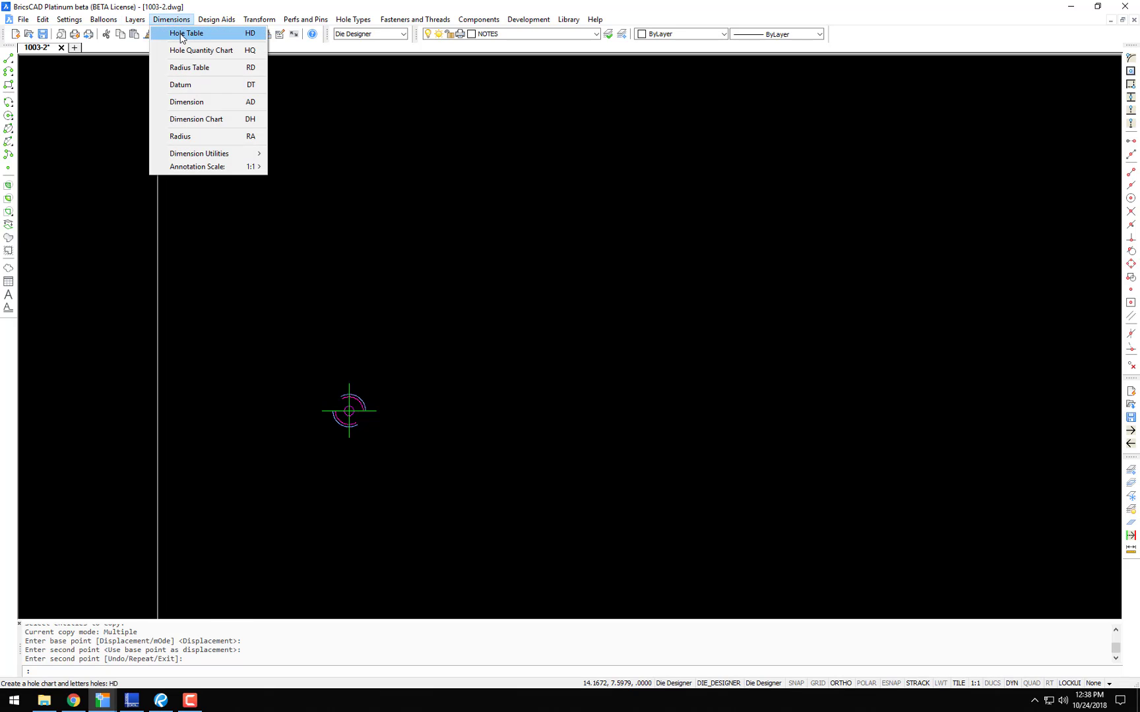
pyautogui.click(181, 34)
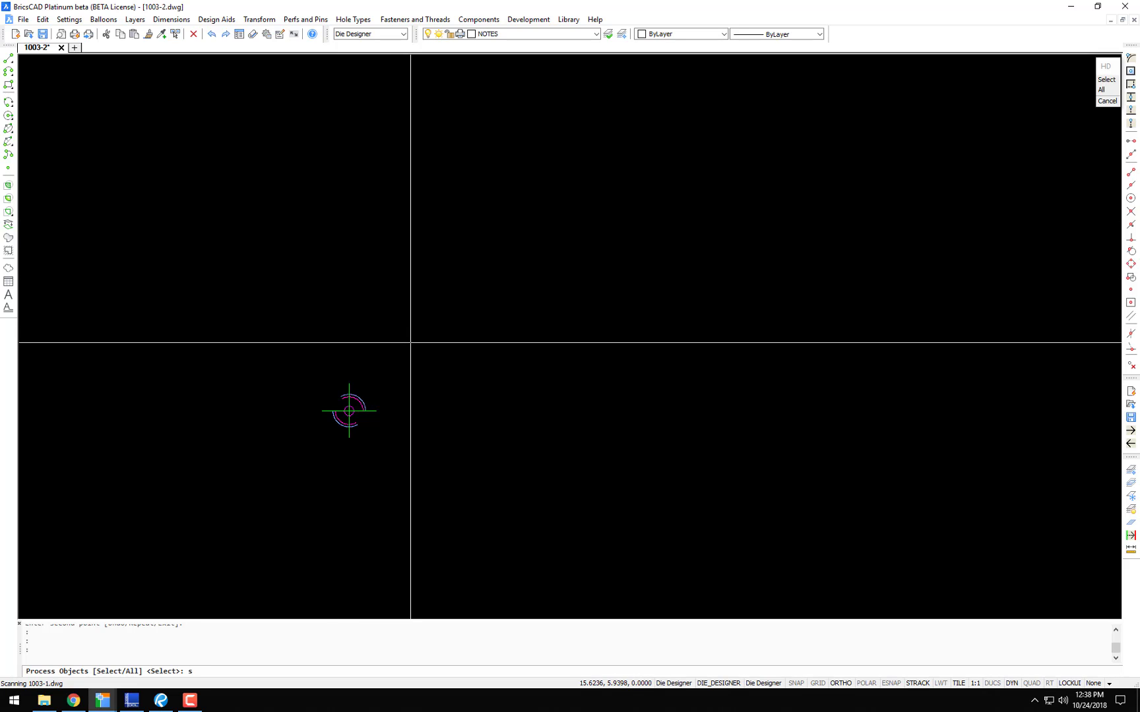
pyautogui.write('s')
pyautogui.press('Return')
pyautogui.click(419, 362)
pyautogui.click(285, 460)
pyautogui.press('Return')
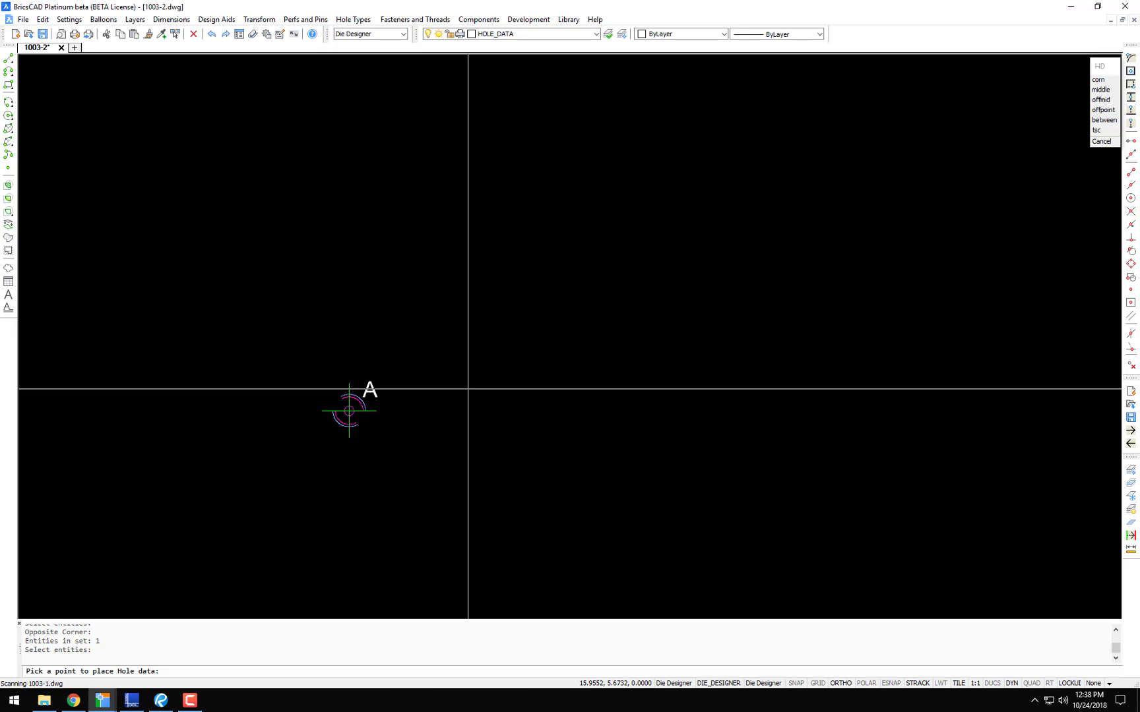
pyautogui.click(467, 389)
pyautogui.scroll(-2, 514, 369)
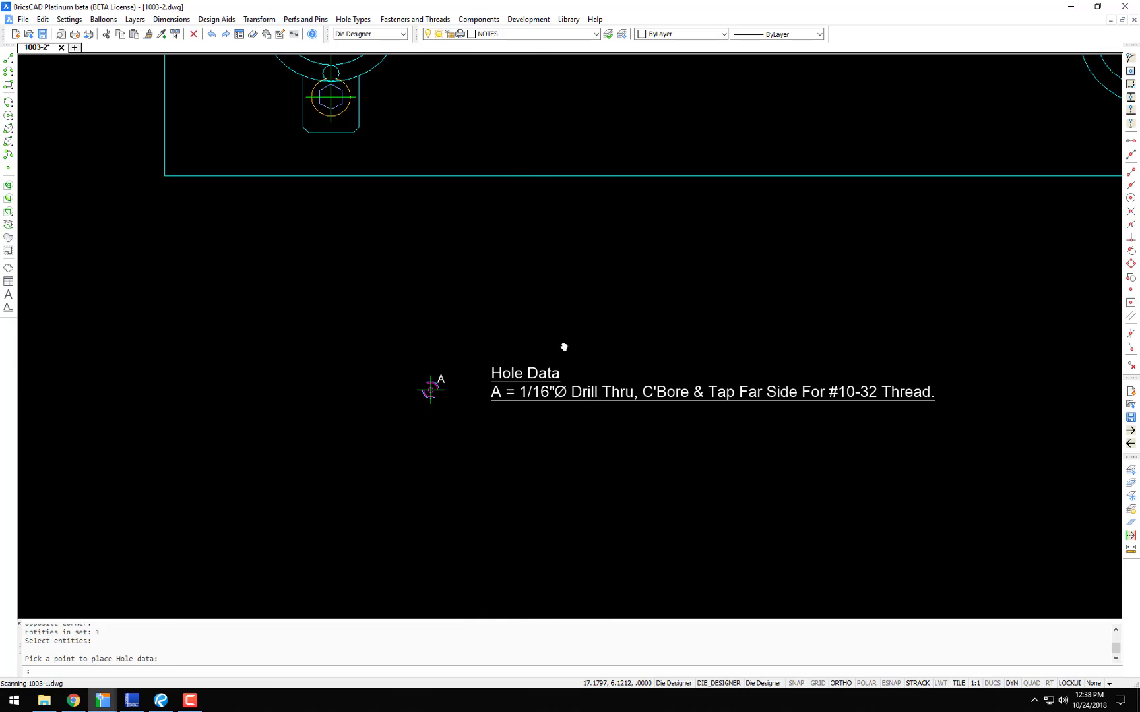
pyautogui.moveTo(564, 347); pyautogui.dragTo(430, 352, button='middle')
pyautogui.scroll(-5, 463, 344)
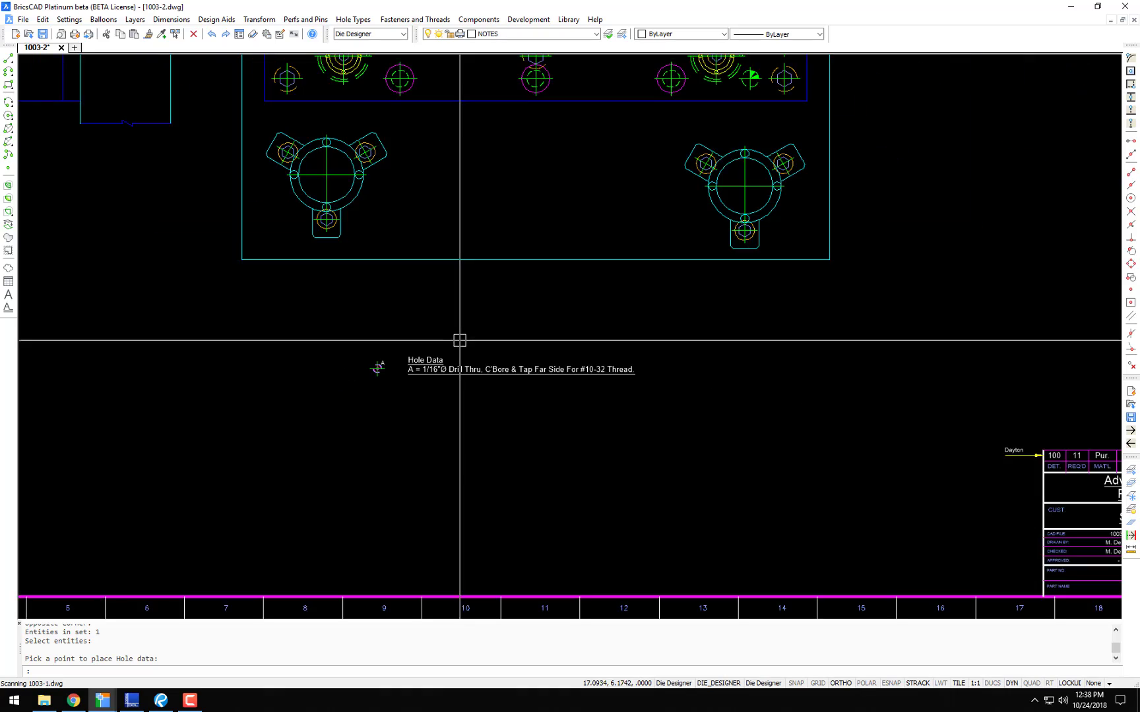
pyautogui.moveTo(421, 393)
pyautogui.mouseDown(button='middle')
pyautogui.moveTo(437, 377)
pyautogui.moveTo(432, 420)
pyautogui.moveTo(511, 421)
pyautogui.mouseUp(button='middle')
pyautogui.scroll(-2, 511, 421)
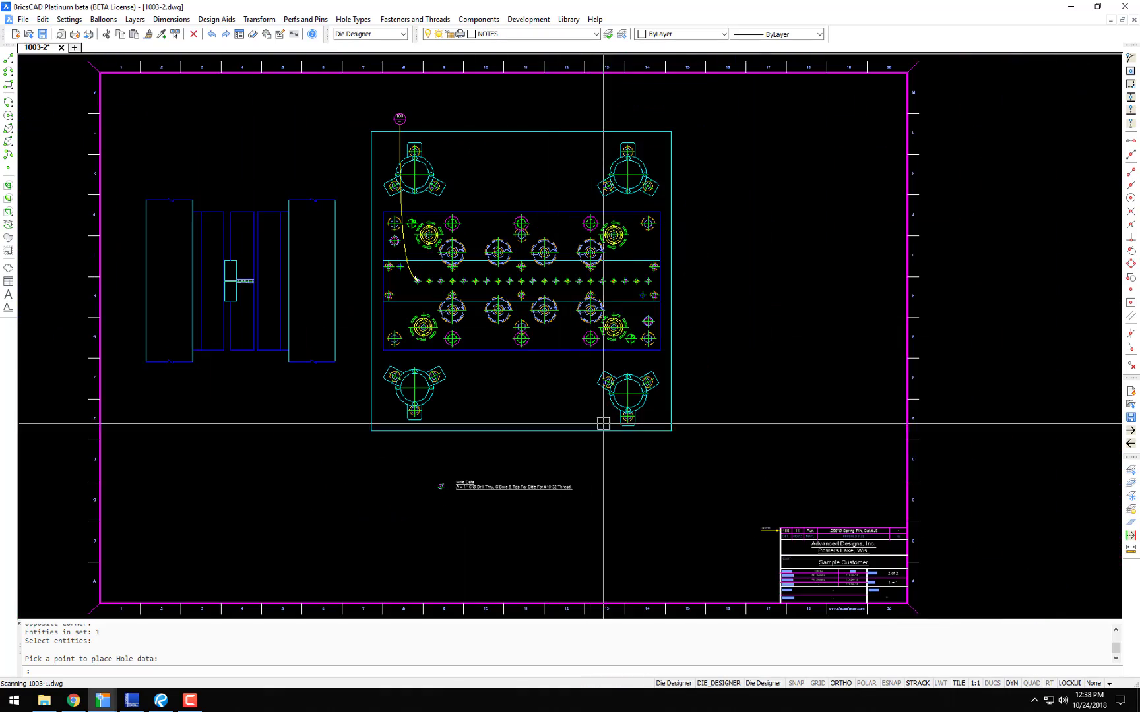